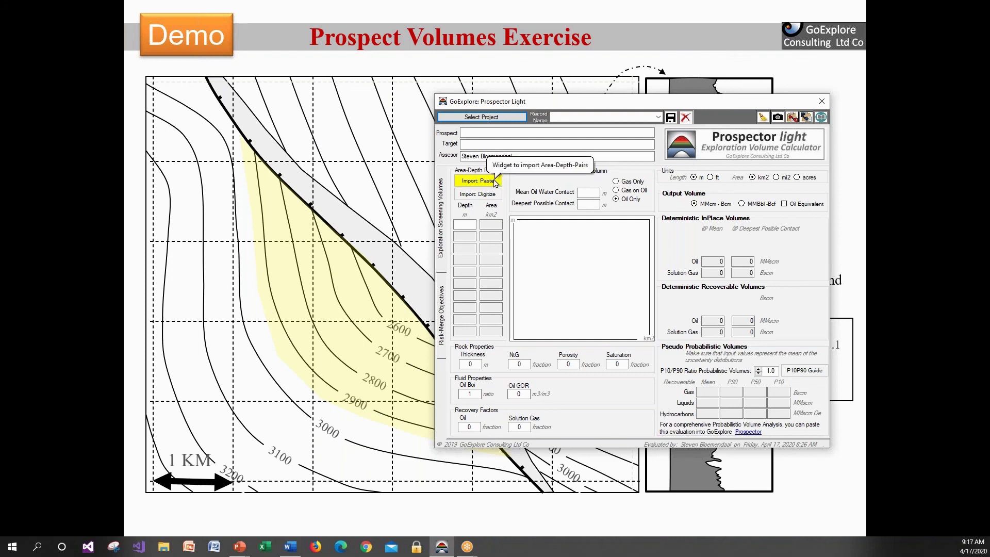
- Open the paste import for area-depth pairs and close it again
click(494, 181)
click(724, 141)
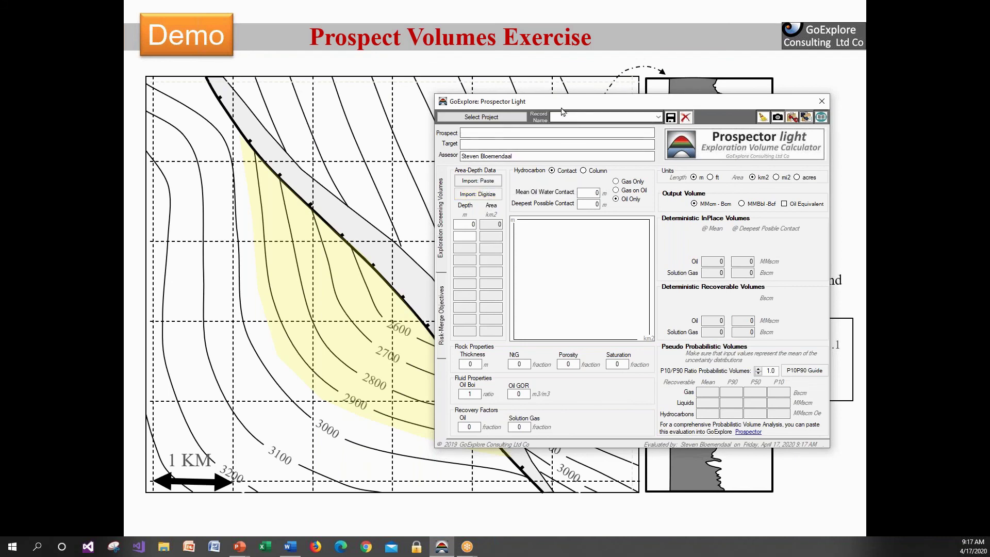
- Uncover the slide's contour map, capture it with its 1 KM scale bar in Snipping Tool, and copy the snip
drag(556, 105, 928, 91)
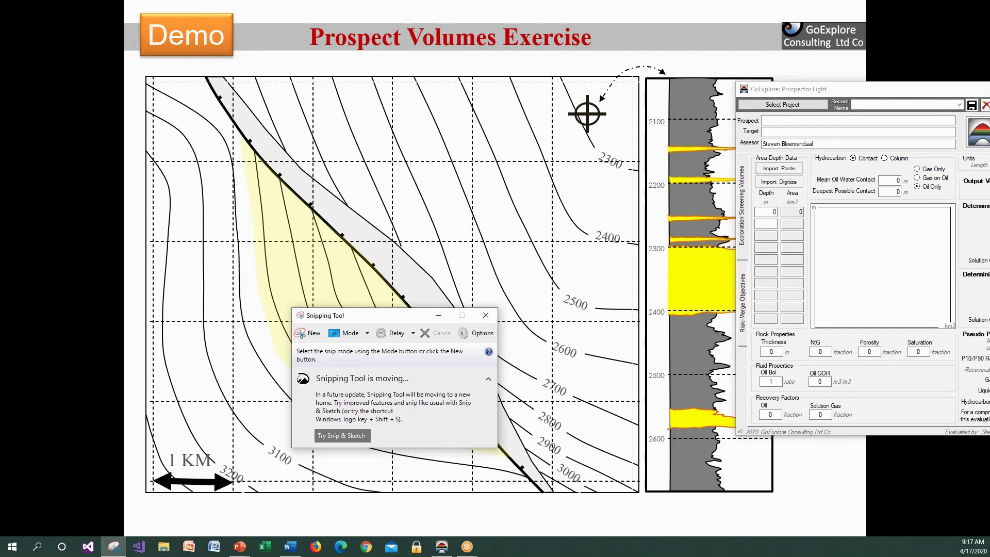
drag(427, 310, 427, 180)
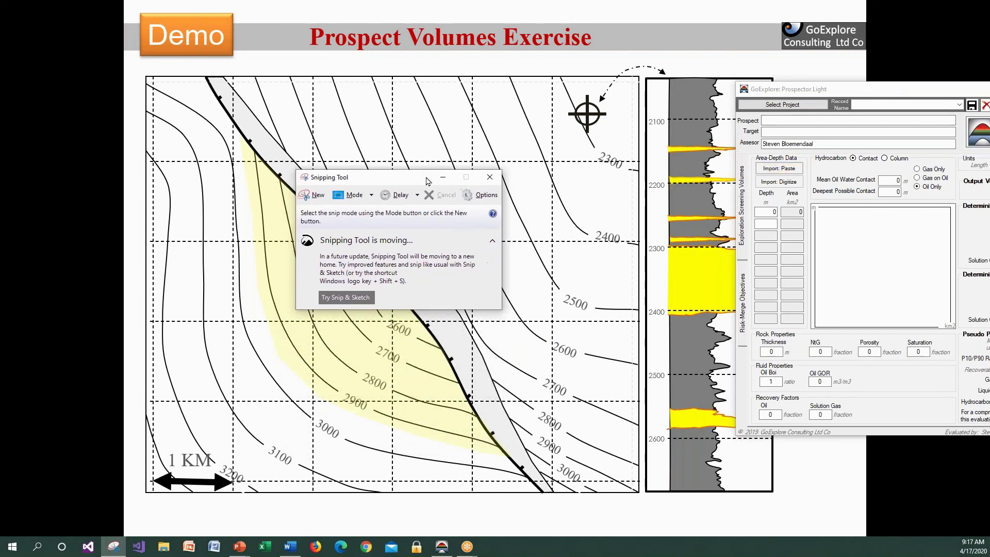
click(311, 196)
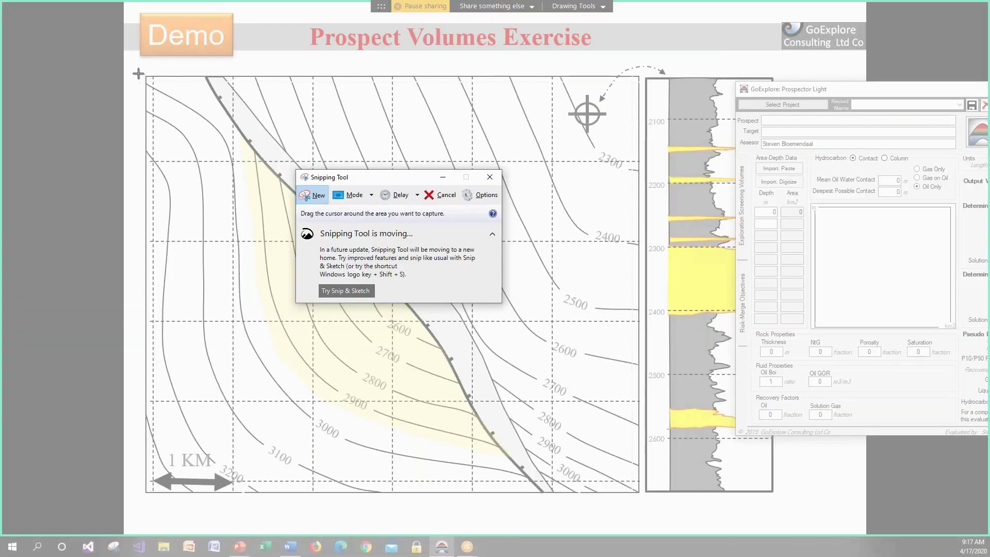
drag(137, 72, 651, 509)
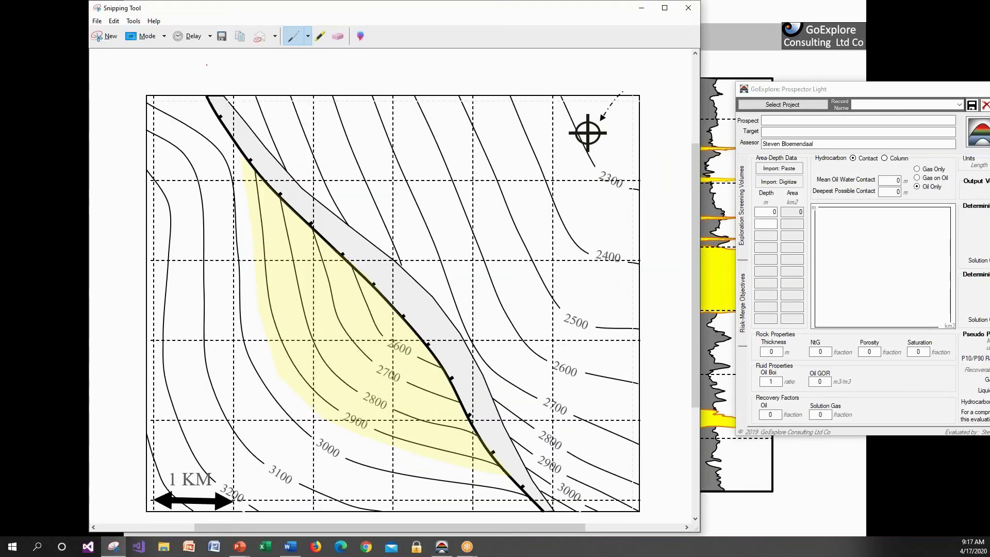
click(114, 21)
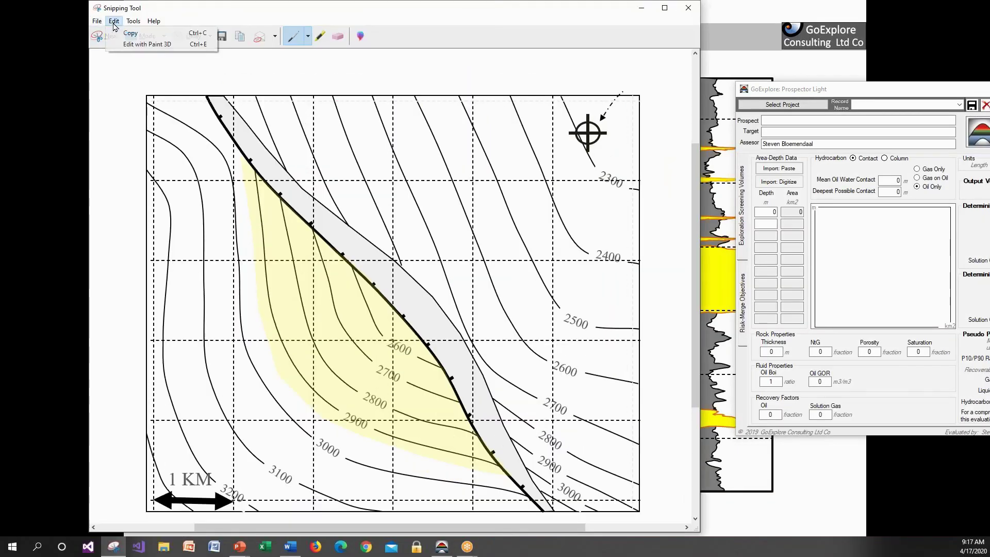
click(121, 34)
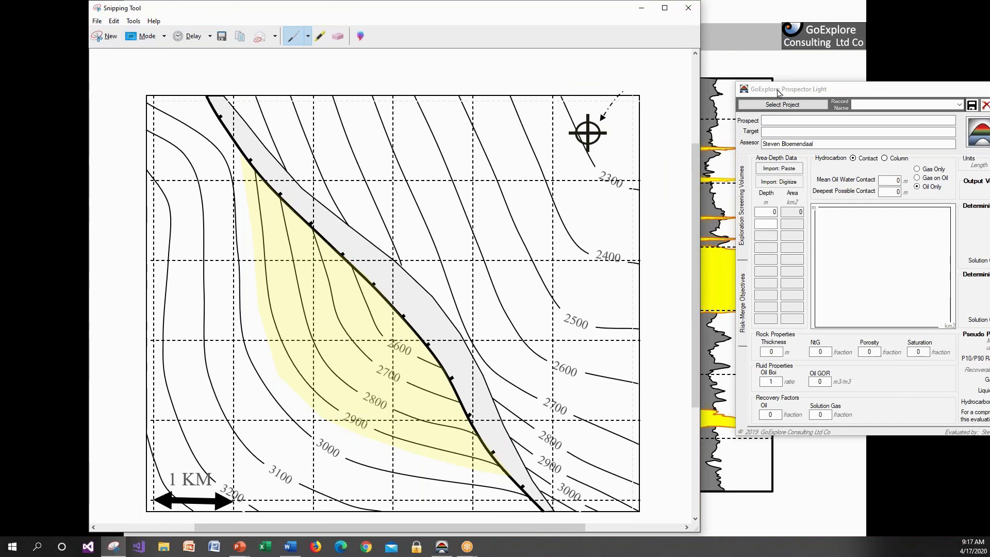
- In Prospector Light, start the digitizing import of area-depth data and paste the copied map into it
click(811, 91)
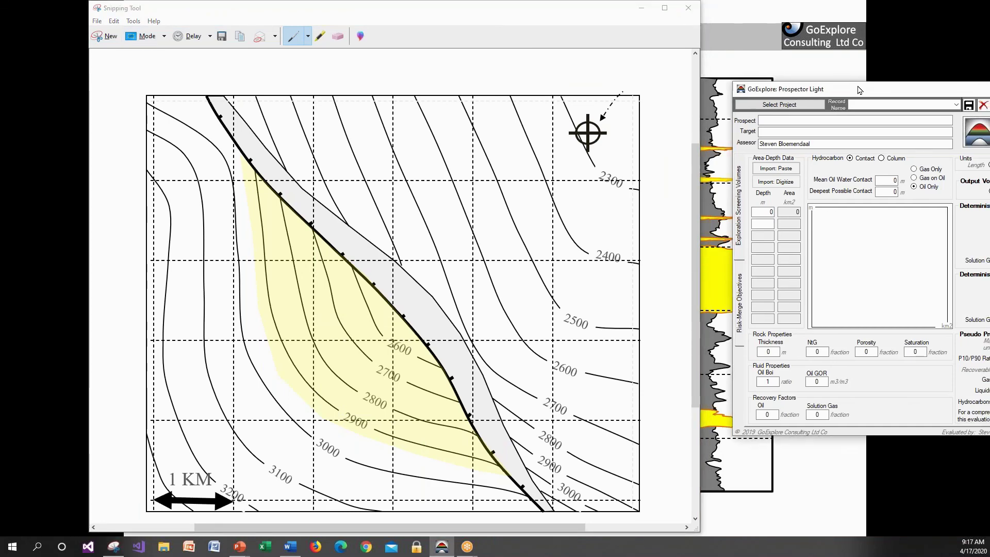
drag(811, 92, 394, 77)
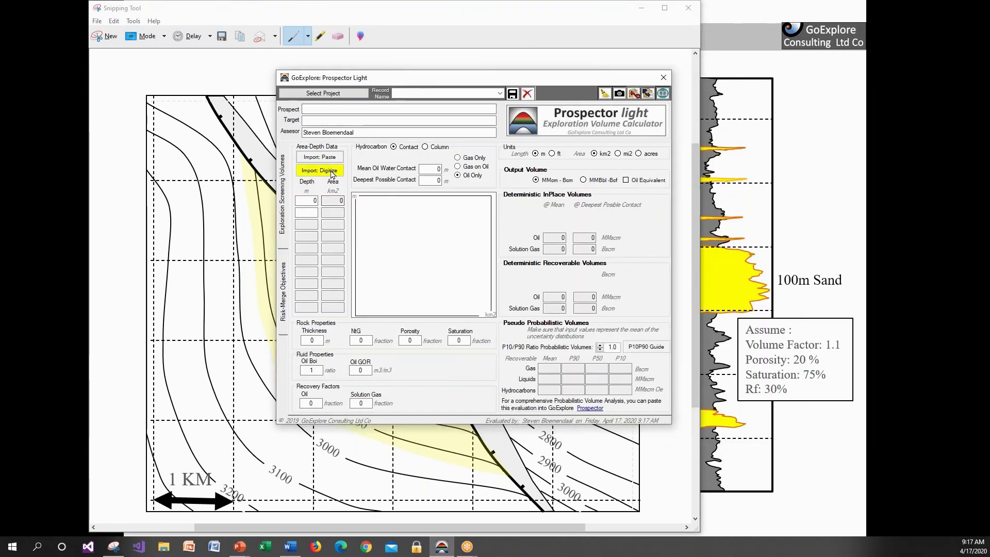
click(330, 172)
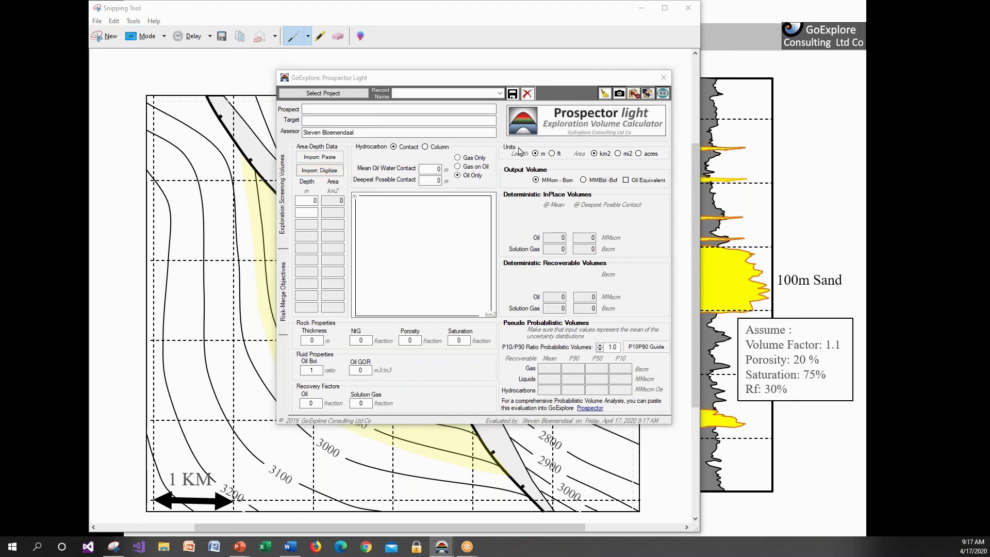
click(351, 156)
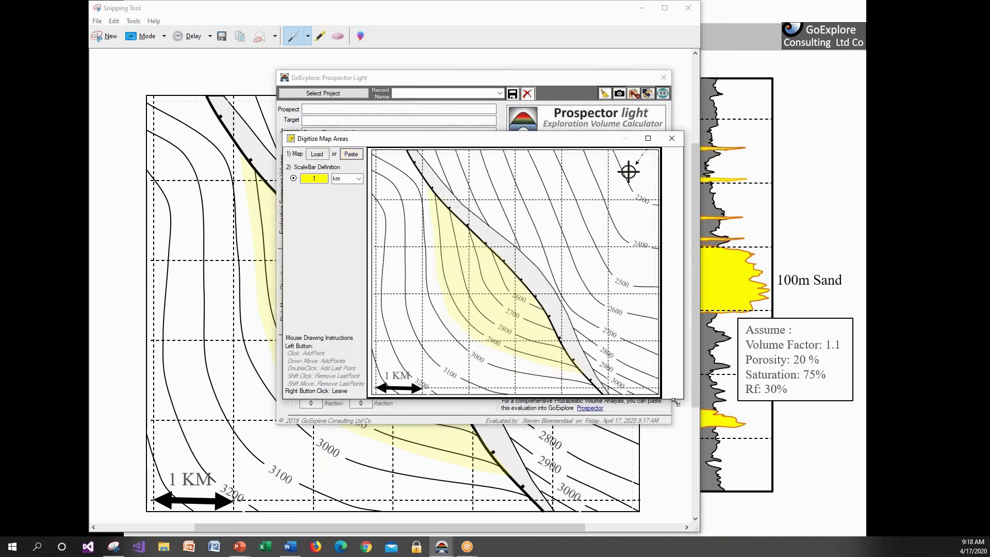
- Enlarge and reposition the Digitize Map Areas window so the whole map shows at a larger size
drag(675, 402, 780, 515)
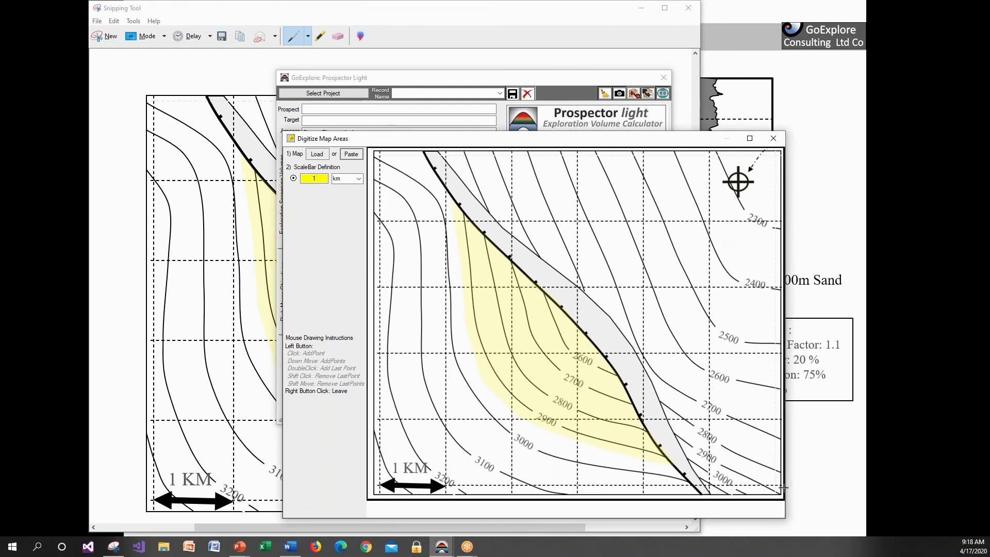
drag(654, 141, 540, 54)
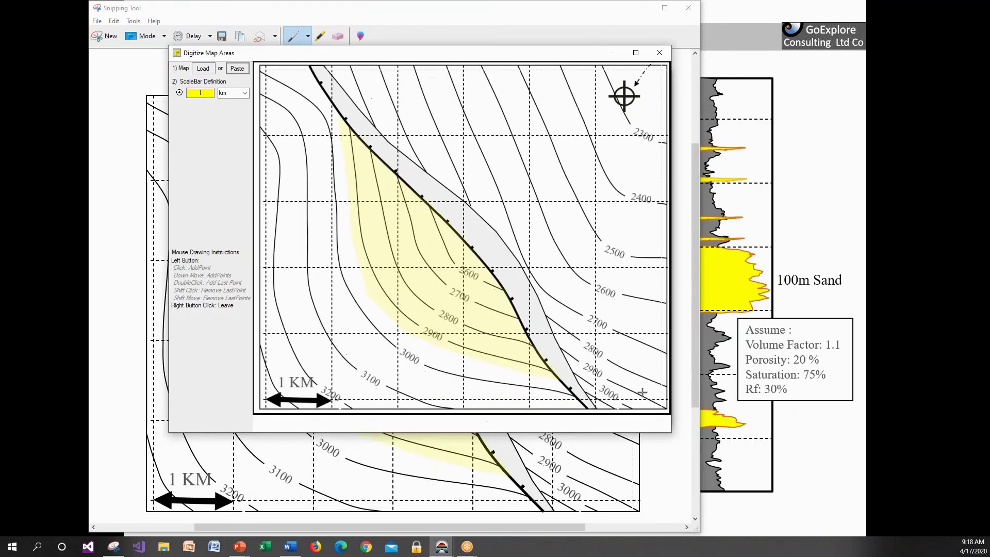
drag(671, 435, 800, 520)
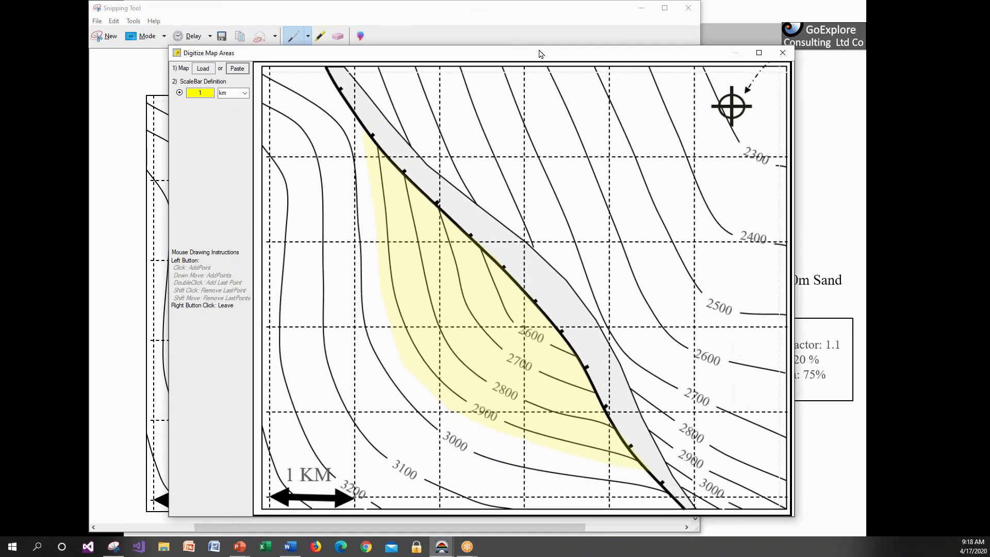
drag(545, 56, 535, 22)
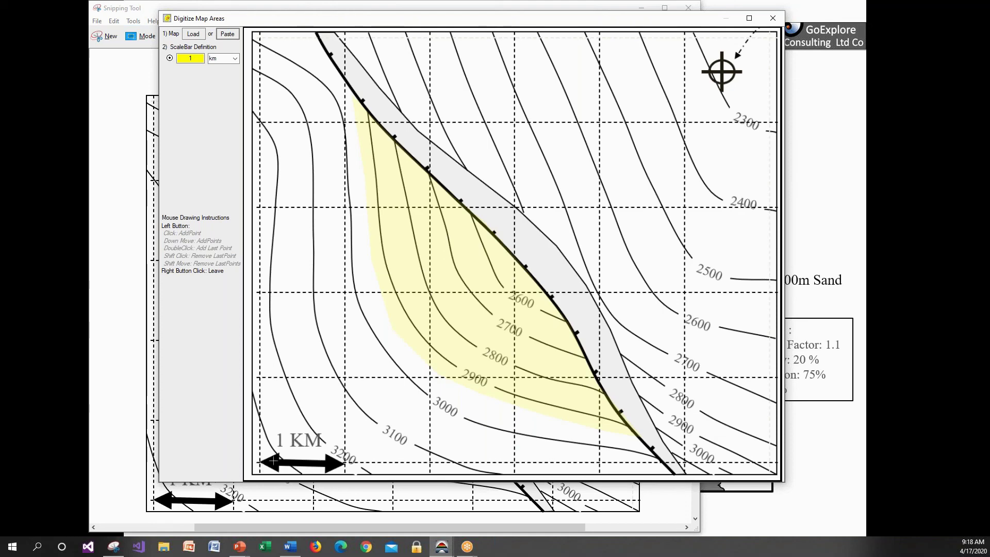
- Draw the scale line across five grid squares along the map's lower grid line and define it as 5 km
drag(258, 461, 684, 462)
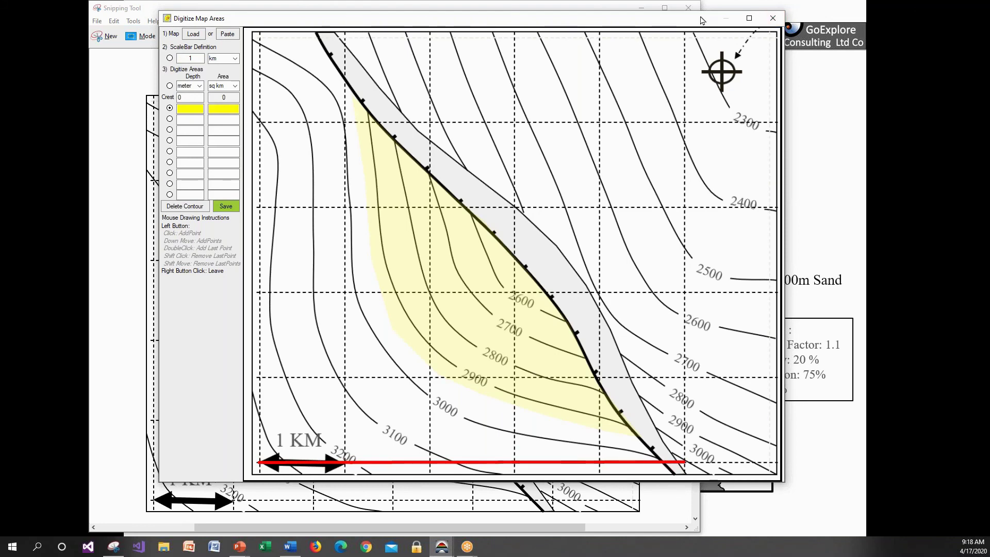
double_click(199, 58)
key(BackSpace)
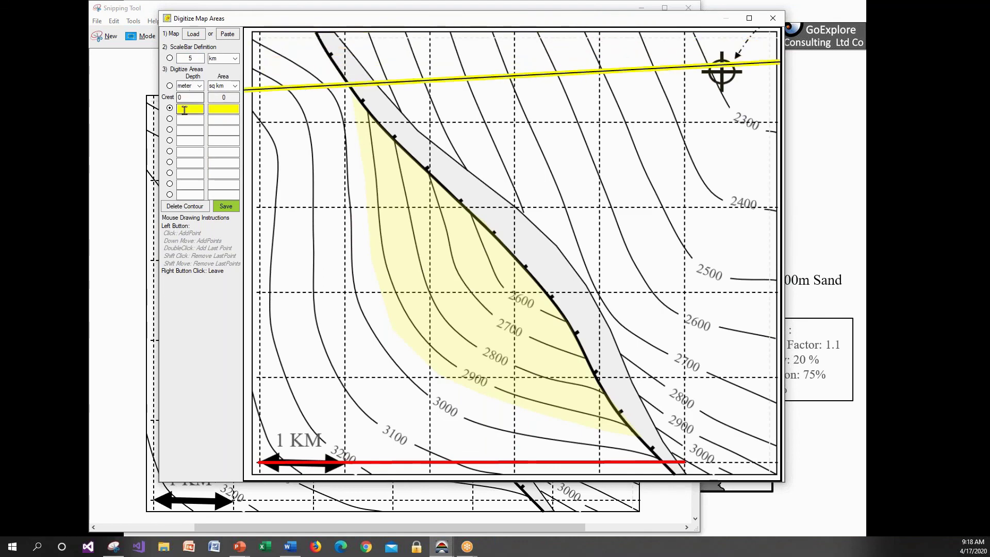
- Set the crest depth to 2520 m and the first contour's depth to 2600 m
click(178, 99)
key(BackSpace)
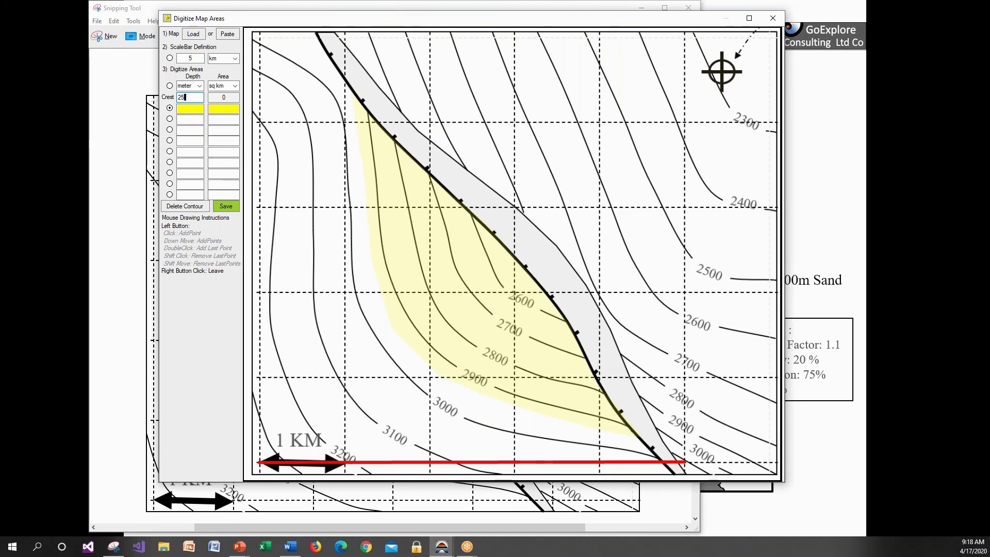
click(198, 109)
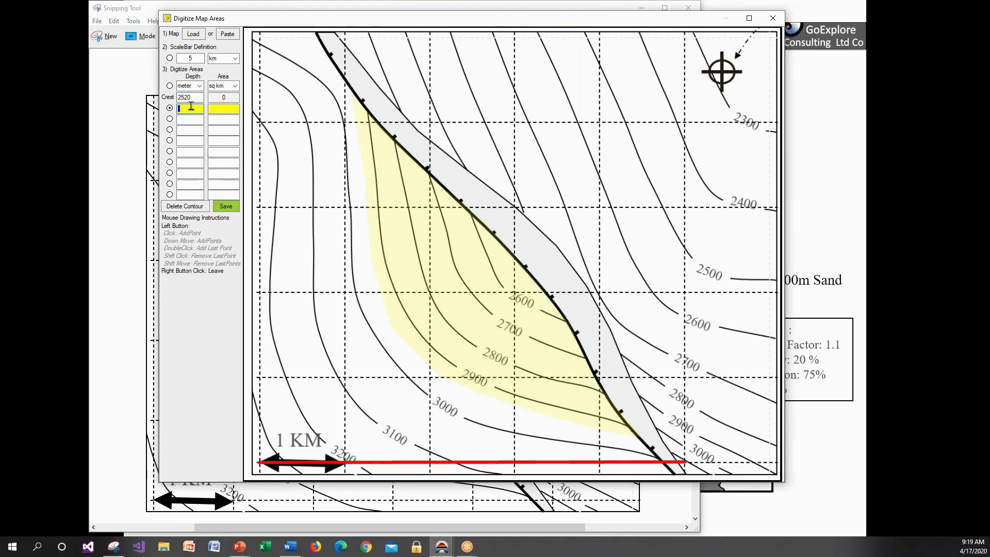
text(2600)
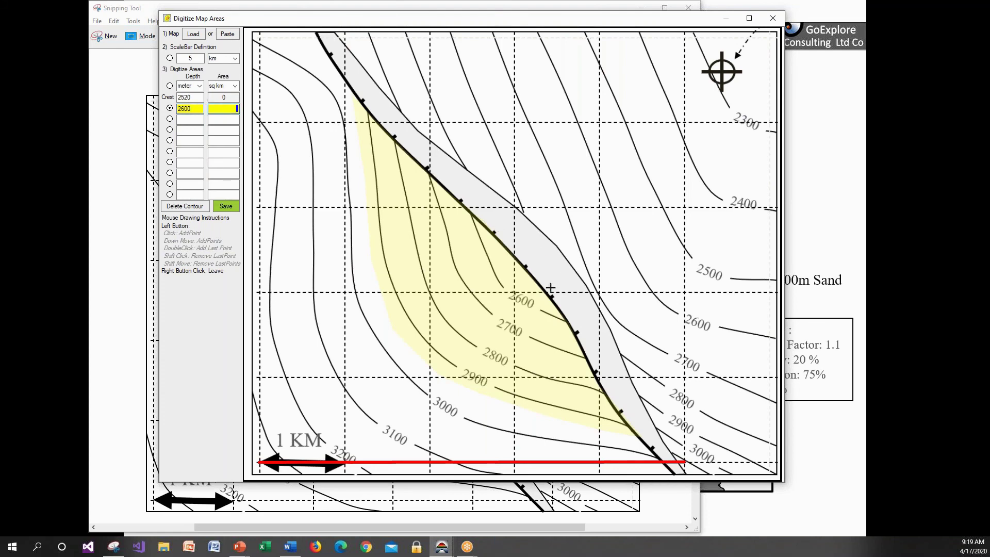
- Digitize the 2600 m closure along the contour and back along the fault, about 0.39 sq km, and finish the polygon
click(471, 215)
click(491, 269)
double_click(528, 304)
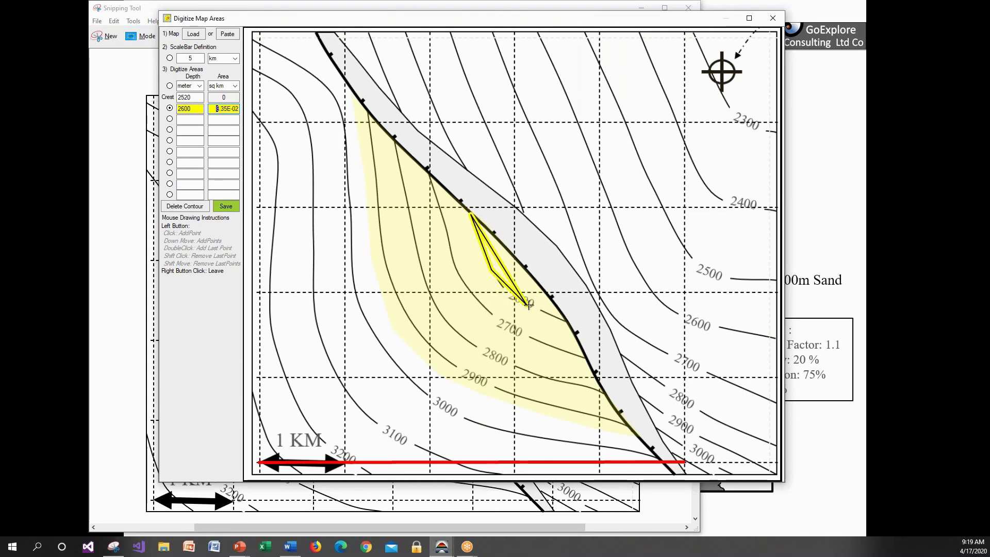
click(567, 320)
click(529, 264)
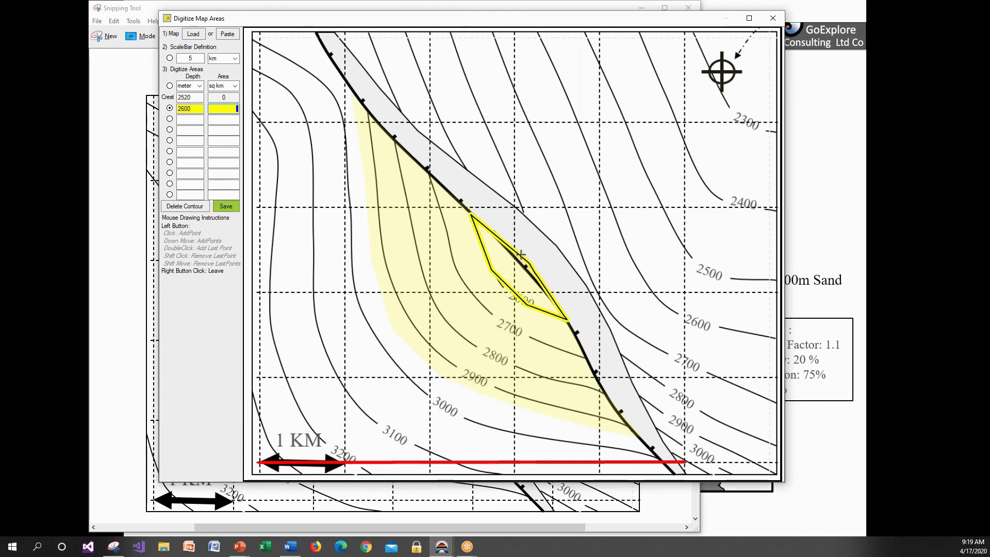
double_click(486, 218)
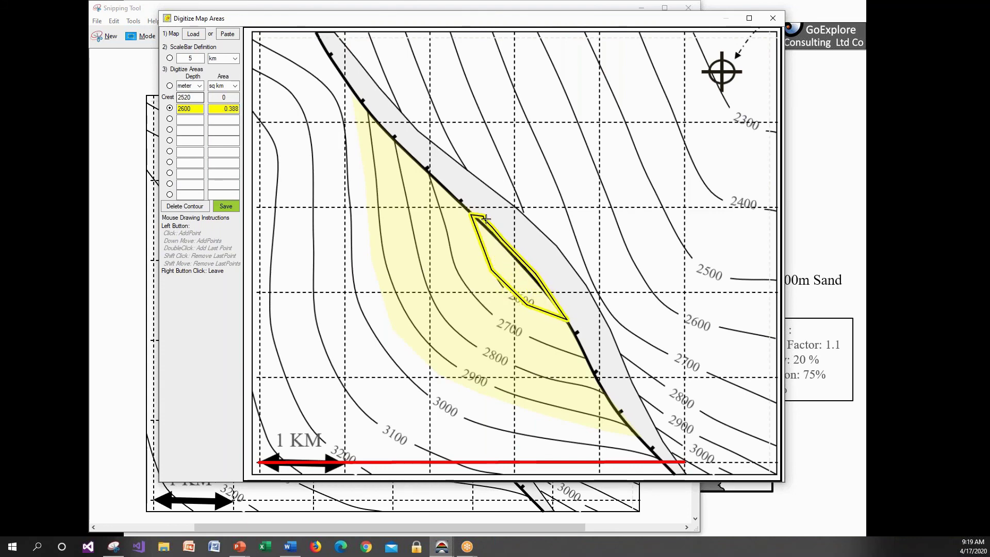
right_click(486, 218)
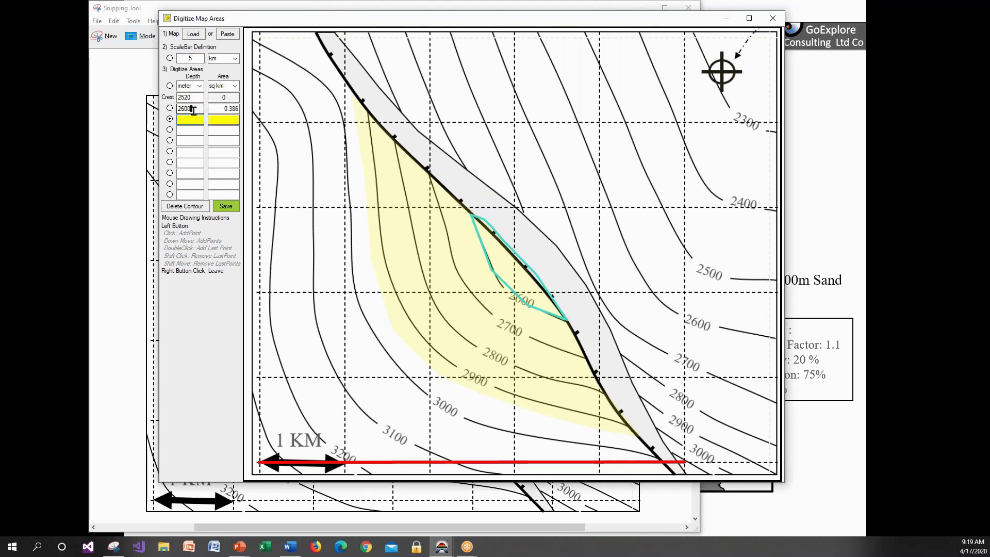
- Switch the area unit to sq mile and back to sq km
drag(193, 110, 237, 110)
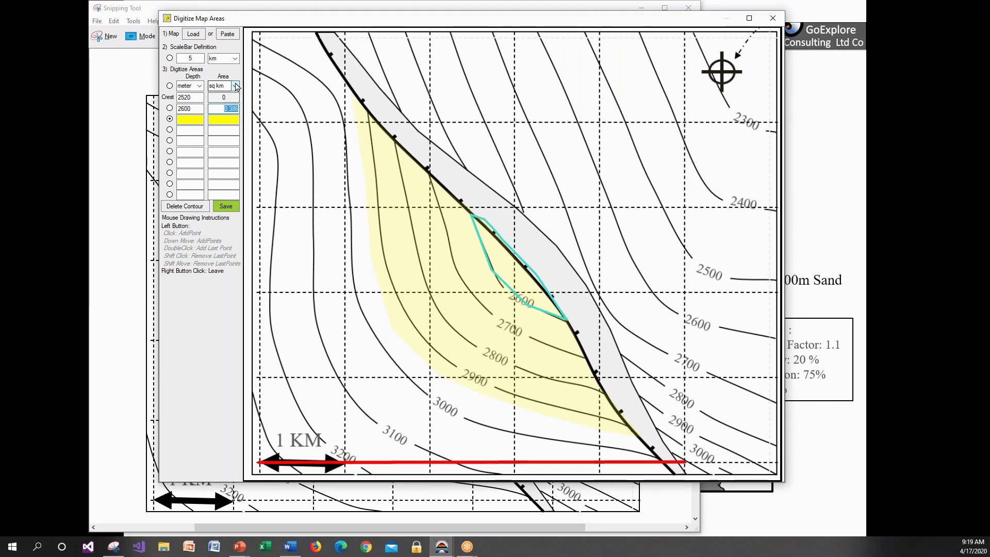
click(235, 87)
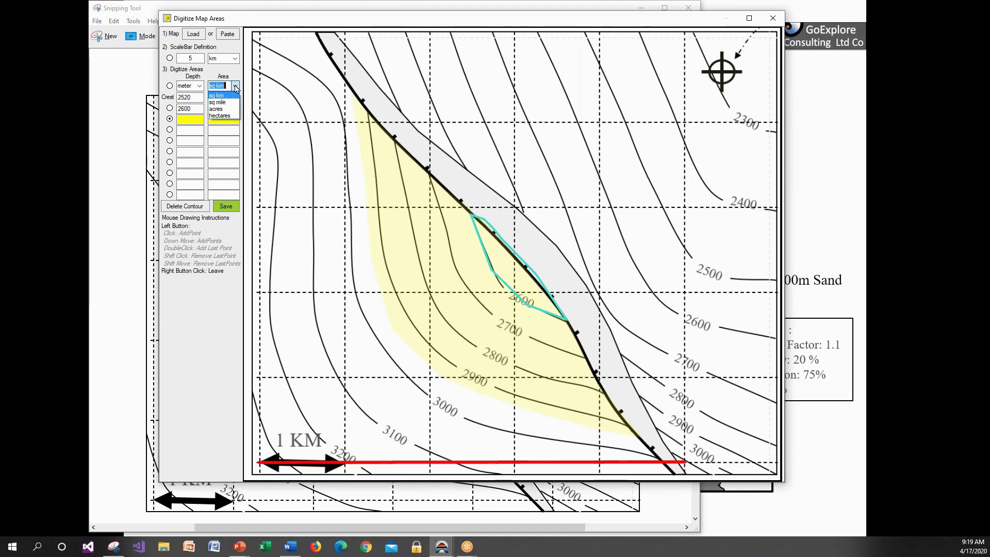
click(225, 102)
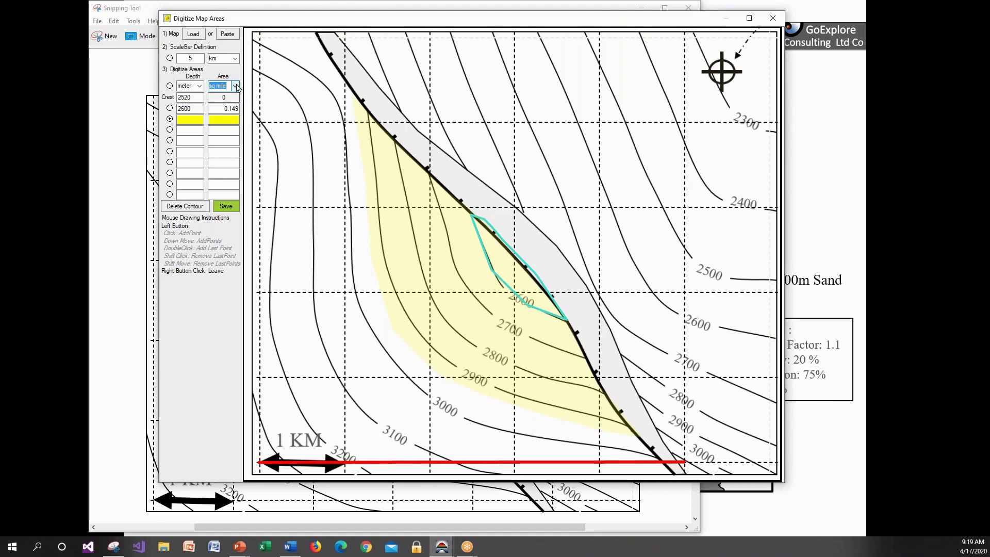
click(227, 87)
click(225, 96)
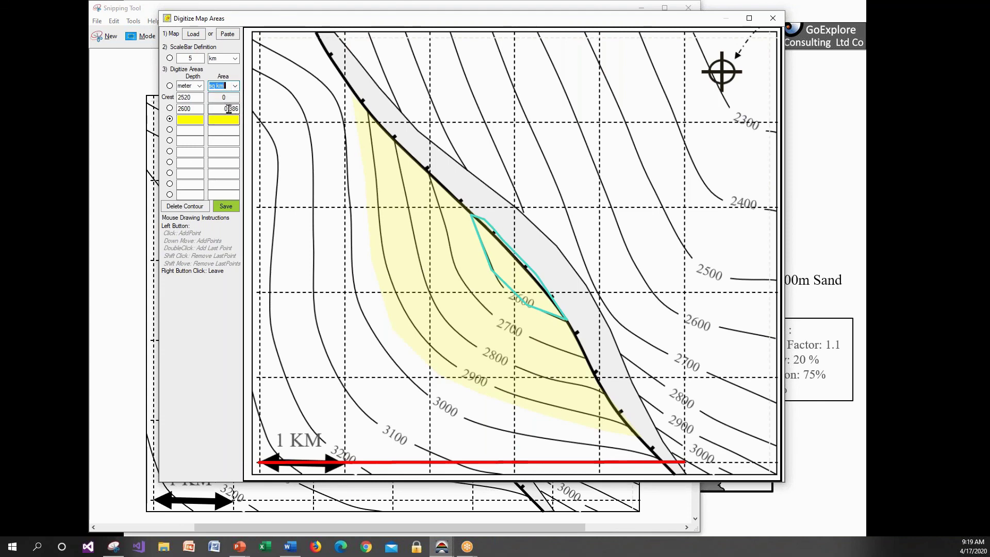
- Add a 2700 m depth and digitize its closure along the contour and fault, about 1.47 sq km
click(189, 119)
text(2)
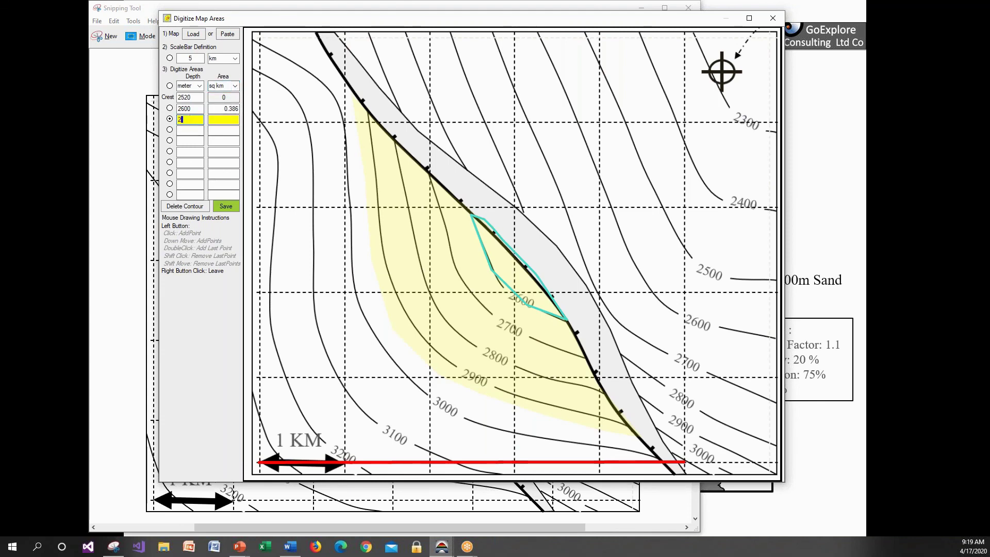
text(700)
click(219, 119)
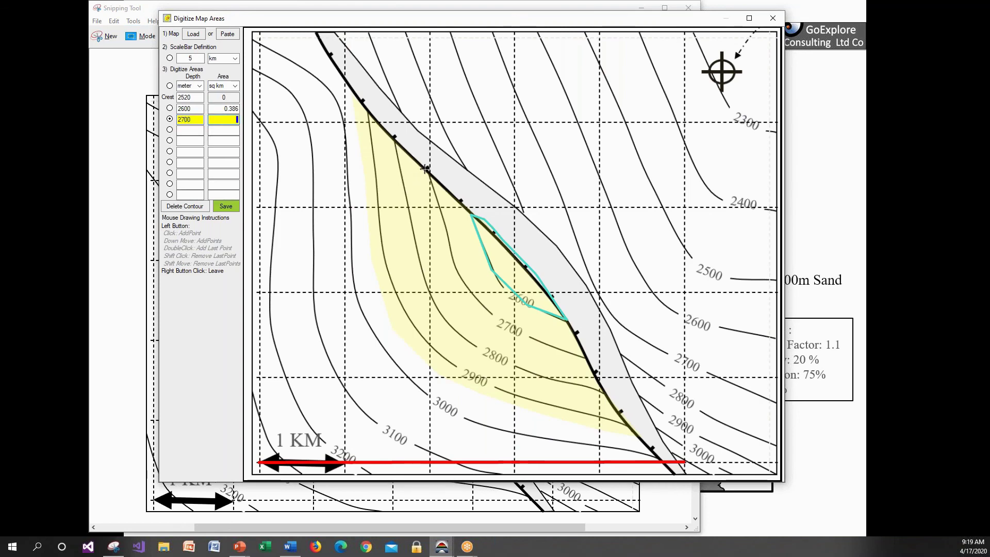
mouse_move(424, 167)
mouse_down()
mouse_move(448, 264)
mouse_move(506, 341)
mouse_move(591, 359)
mouse_move(561, 291)
mouse_move(457, 196)
mouse_up()
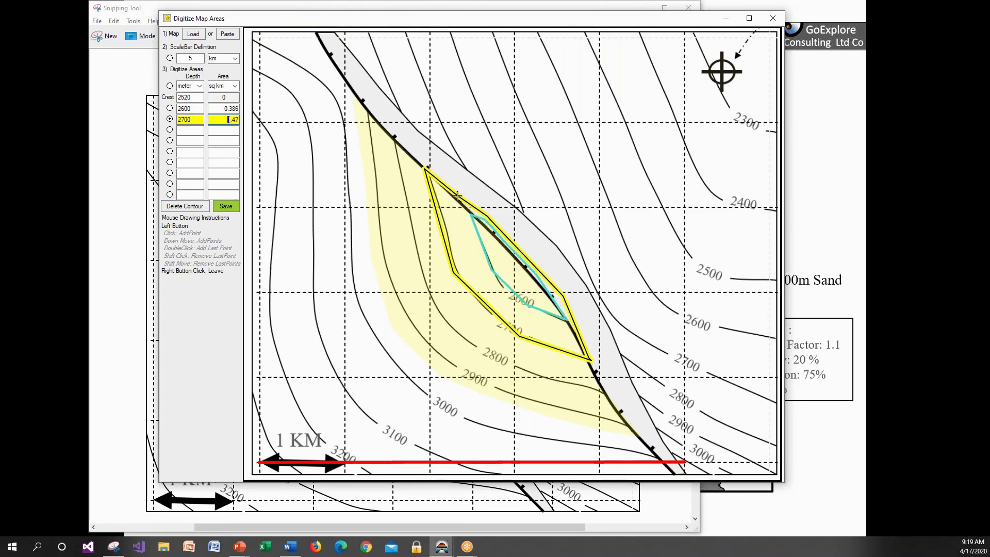
double_click(457, 196)
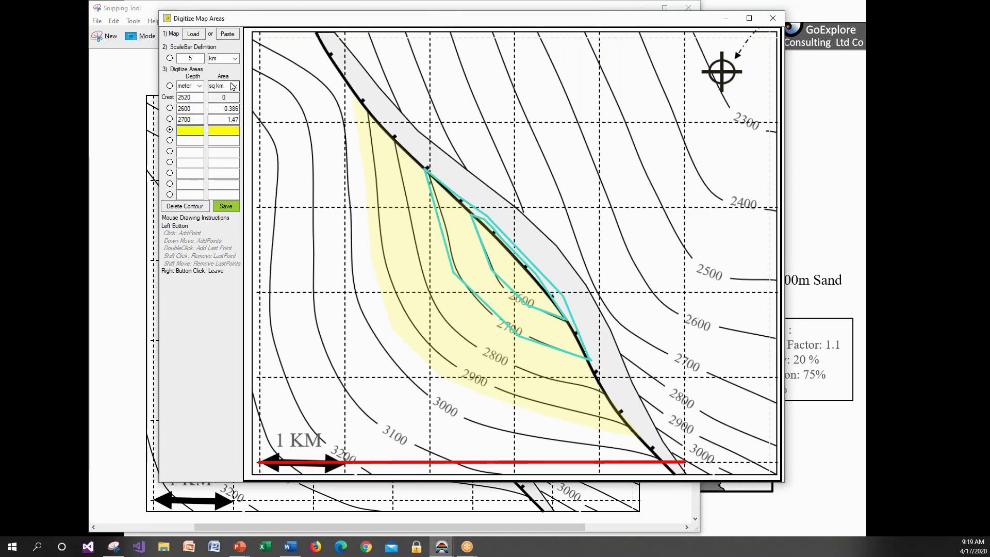
- Add a 2800 m depth and digitize its closure along the contour and back along the fault, about 2.84 sq km
text(2800)
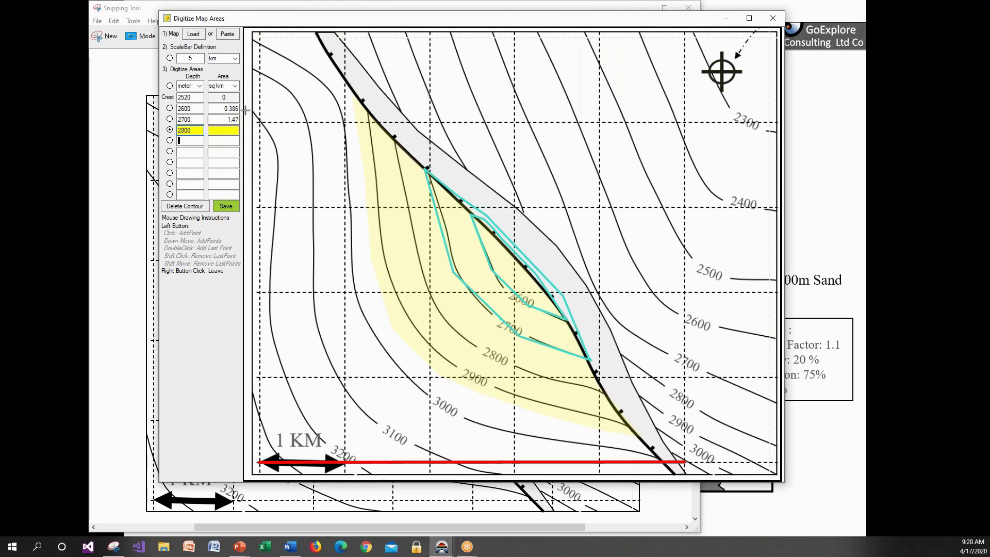
click(394, 136)
click(422, 290)
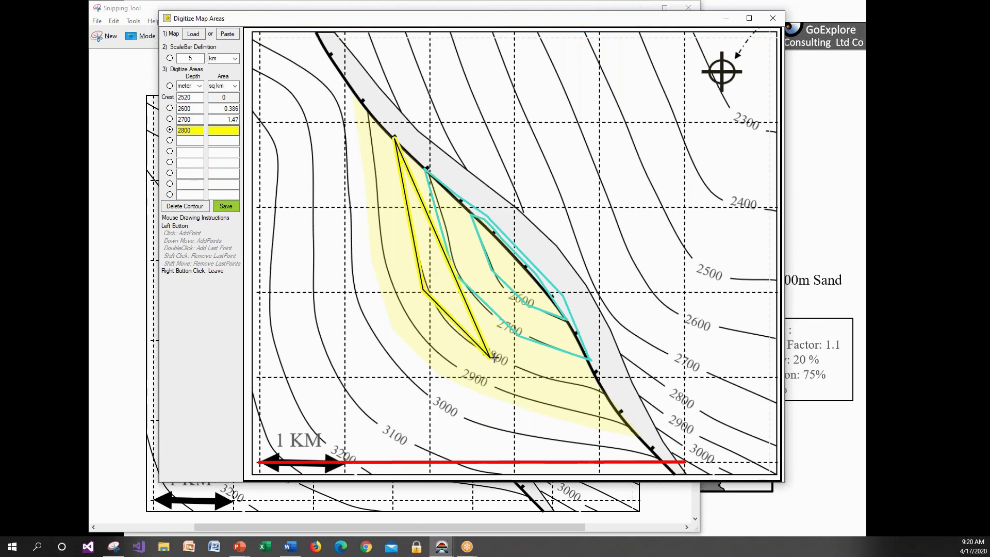
click(499, 361)
click(549, 382)
click(560, 380)
click(609, 390)
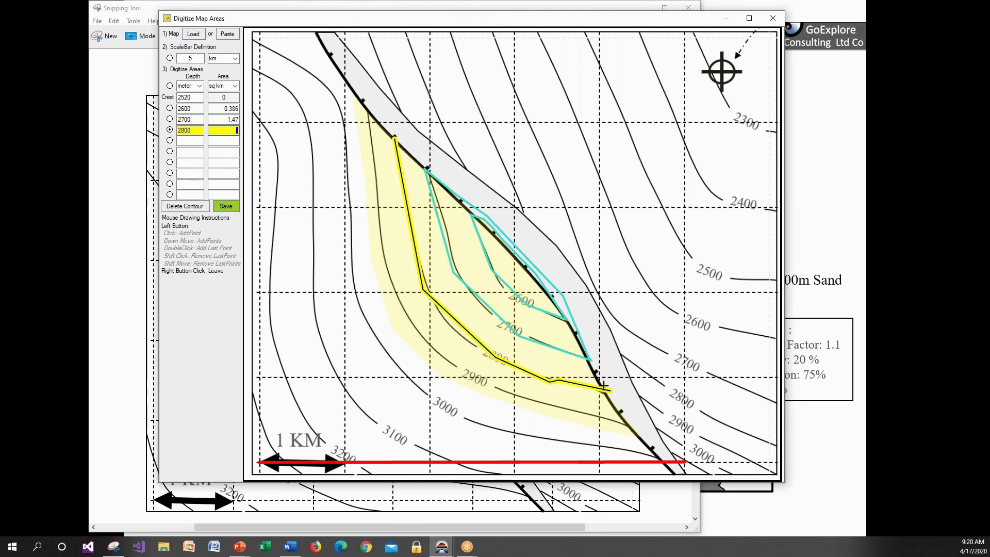
click(581, 330)
double_click(496, 231)
drag(496, 231, 426, 164)
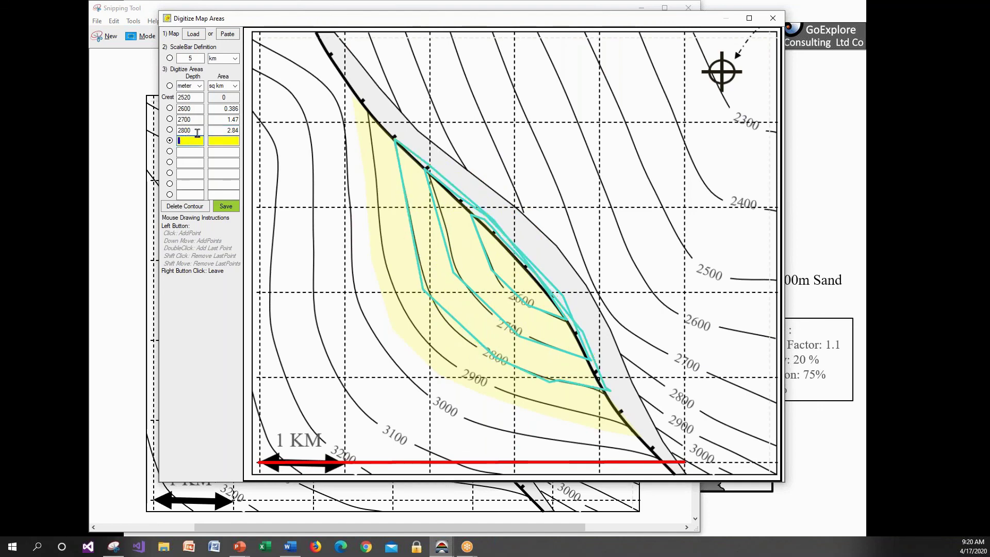
- Add a 2900 m depth and digitize its closure along the contour and fault, about 4.32 sq km
text(2900)
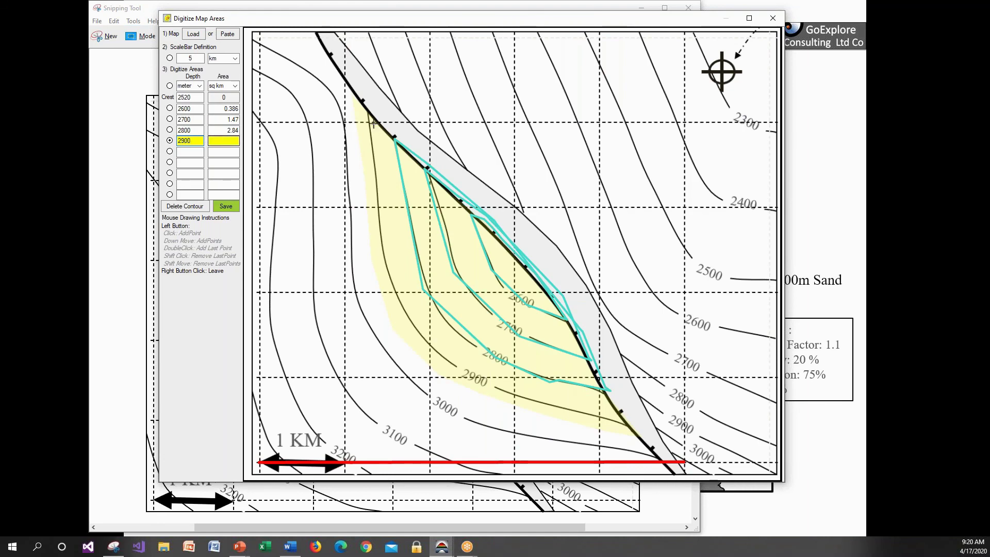
click(364, 108)
click(384, 258)
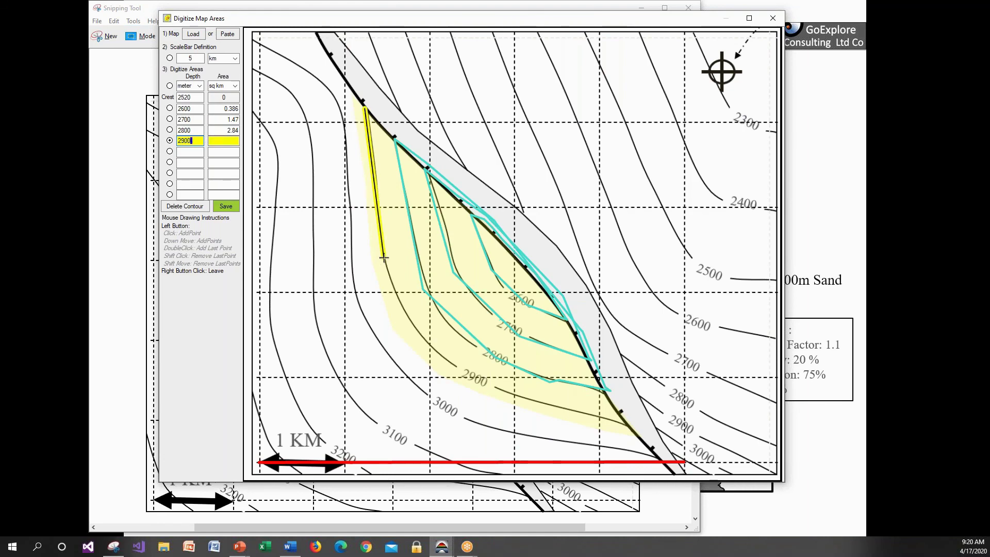
click(429, 348)
click(521, 398)
double_click(616, 424)
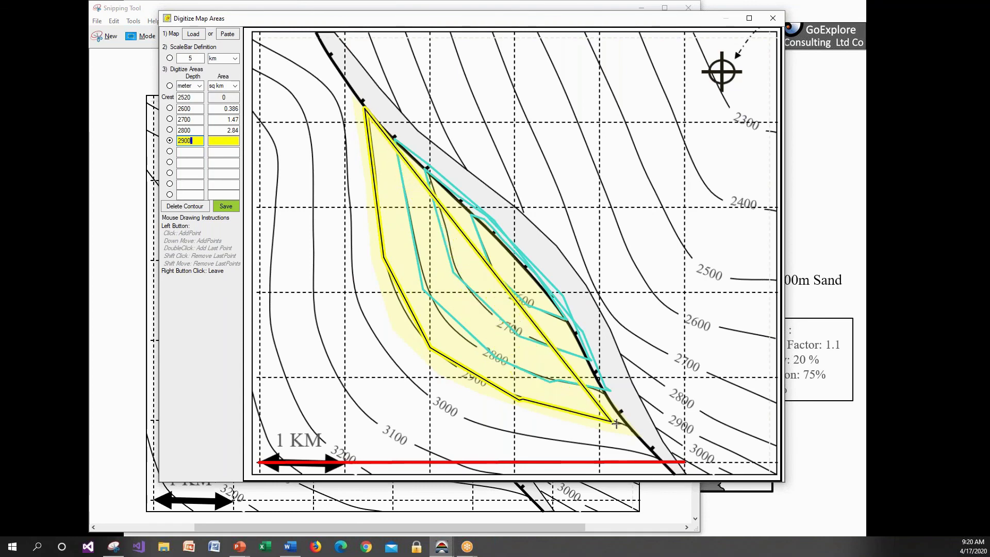
mouse_move(616, 424)
mouse_down()
mouse_move(580, 343)
mouse_move(531, 273)
mouse_move(366, 109)
mouse_up()
- Add a 3000 m depth and digitize its closure along the contour and fault, about 7.21 sq km
click(179, 149)
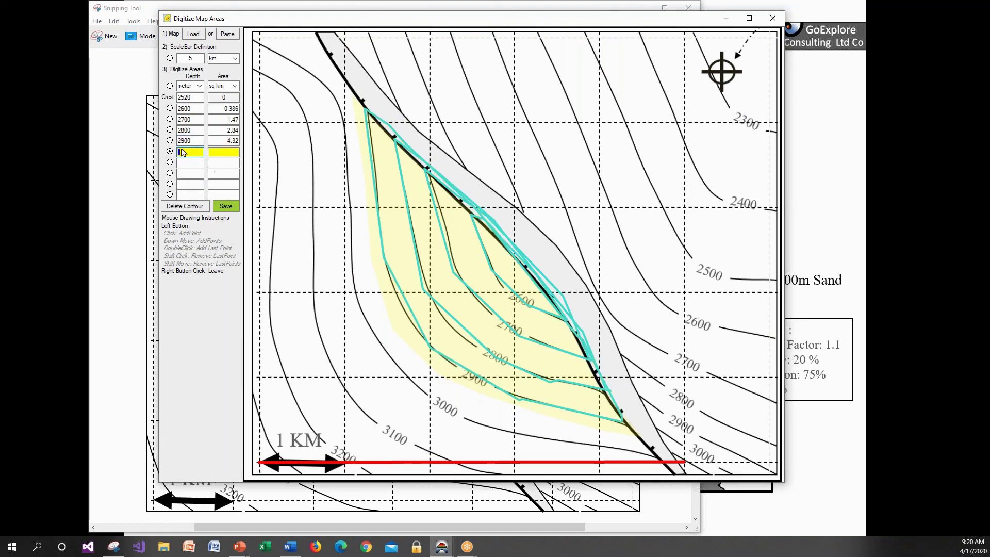
text(3000)
key(Return)
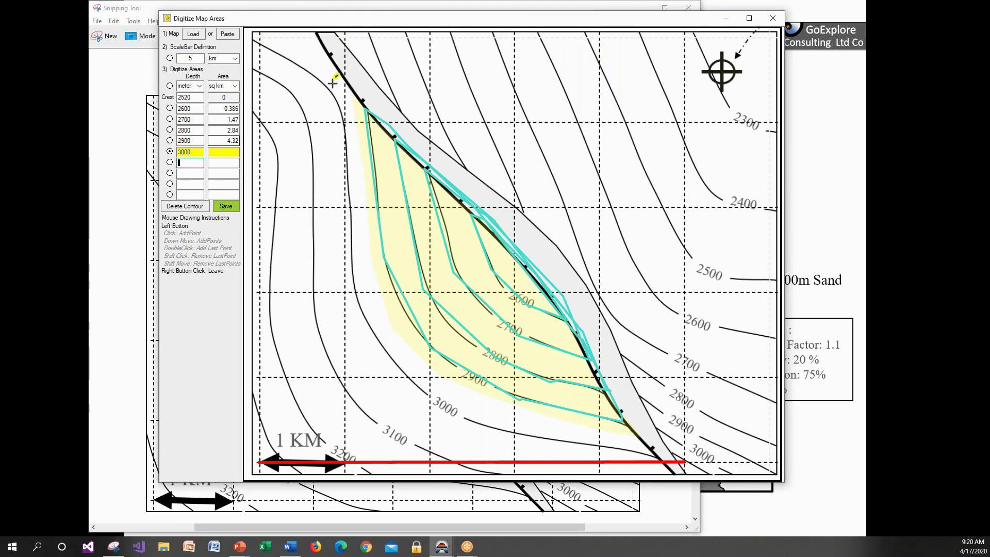
mouse_move(332, 83)
mouse_down()
mouse_move(353, 270)
mouse_move(374, 345)
mouse_move(458, 418)
mouse_up()
mouse_move(538, 437)
mouse_down()
mouse_move(620, 395)
mouse_move(549, 273)
mouse_move(350, 81)
mouse_up()
right_click(349, 80)
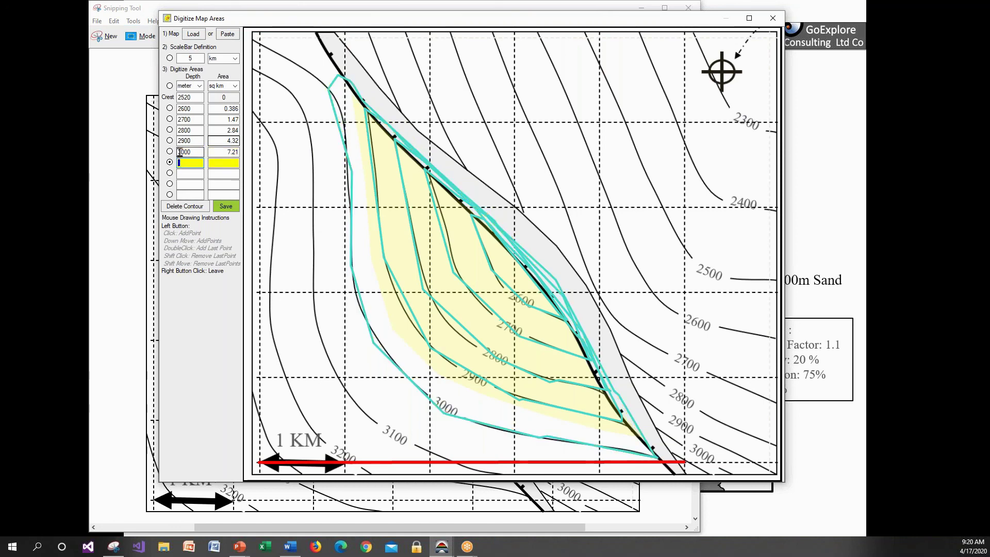
- Save the digitized areas into the area-depth data and minimize the Snipping Tool to uncover the exercise slide
click(189, 163)
click(227, 208)
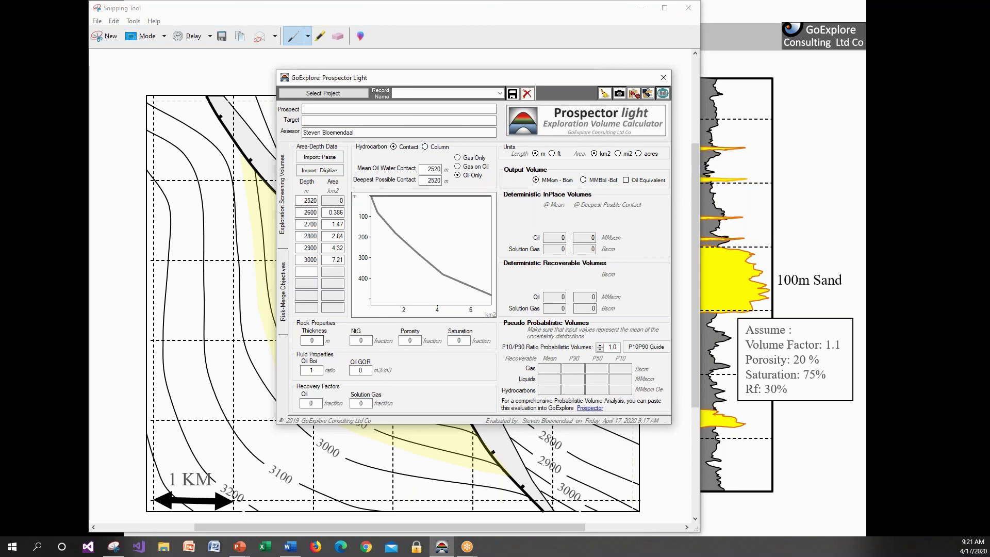
click(642, 11)
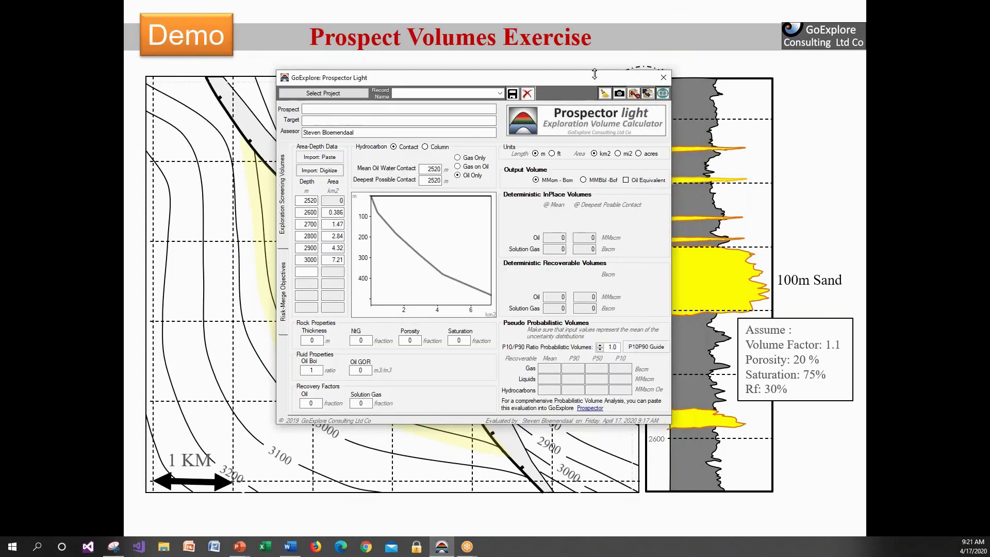
mouse_move(608, 82)
mouse_down()
mouse_move(555, 72)
mouse_move(593, 75)
mouse_up()
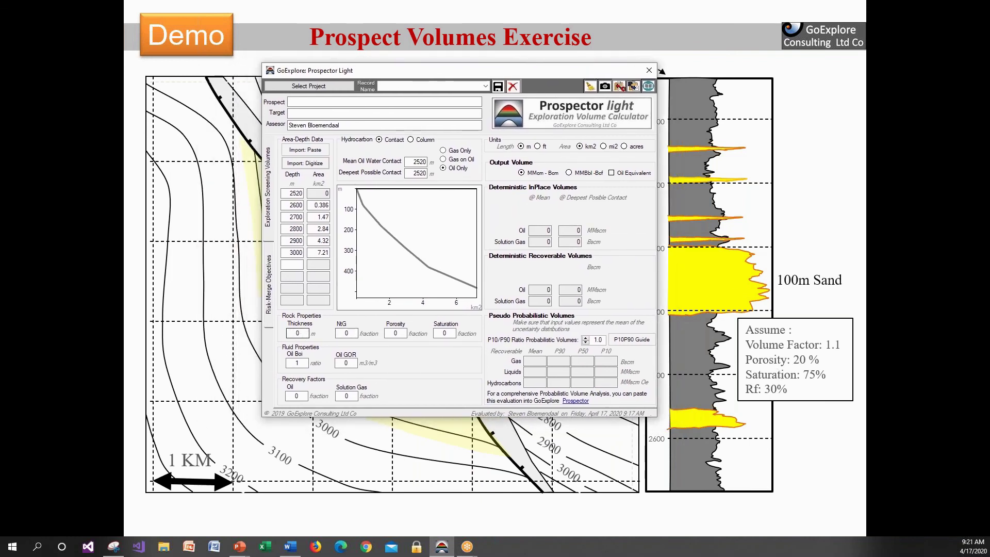
- Set the reservoir thickness to 100 m in the rock properties
click(303, 333)
key(BackSpace)
text(100)
key(Tab)
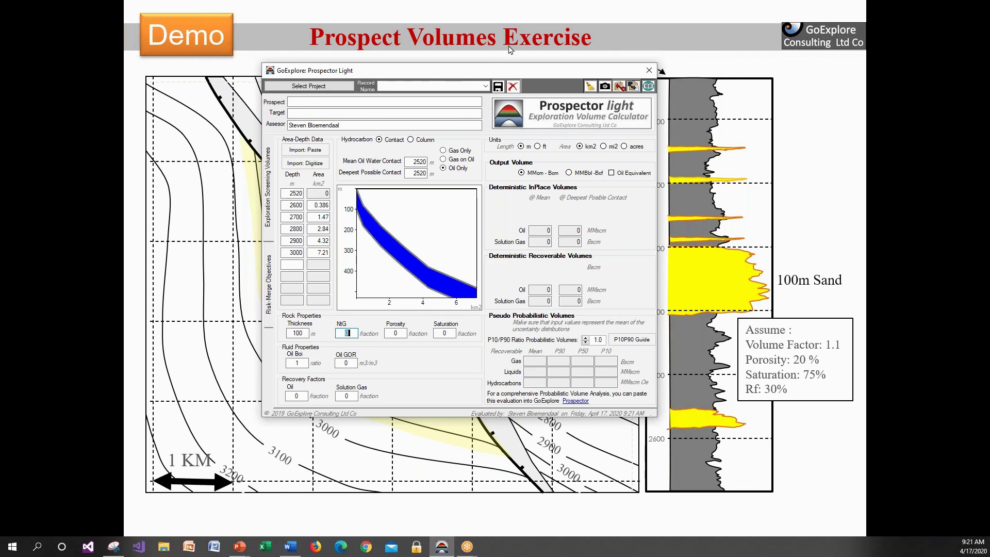
- Uncover the contour map and set the deepest possible contact to 2920 m and the mean oil water contact to 2720 m
drag(512, 74, 805, 62)
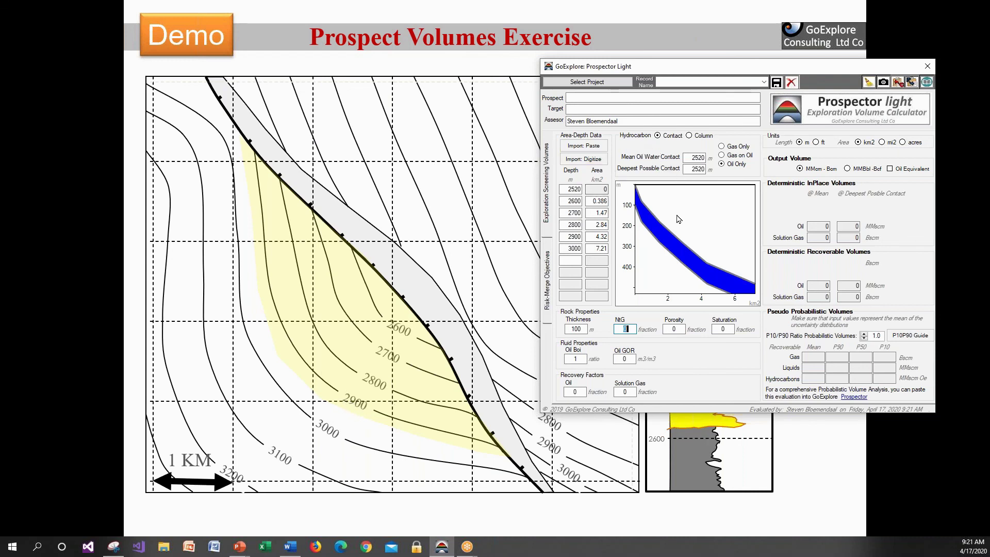
drag(694, 169, 708, 170)
key(BackSpace)
text(2920)
key(Tab)
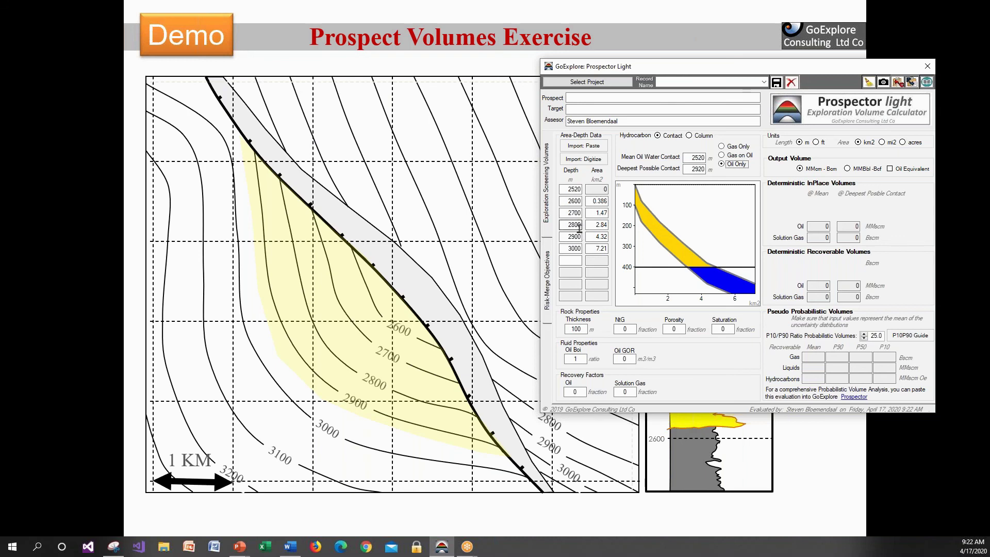
double_click(696, 157)
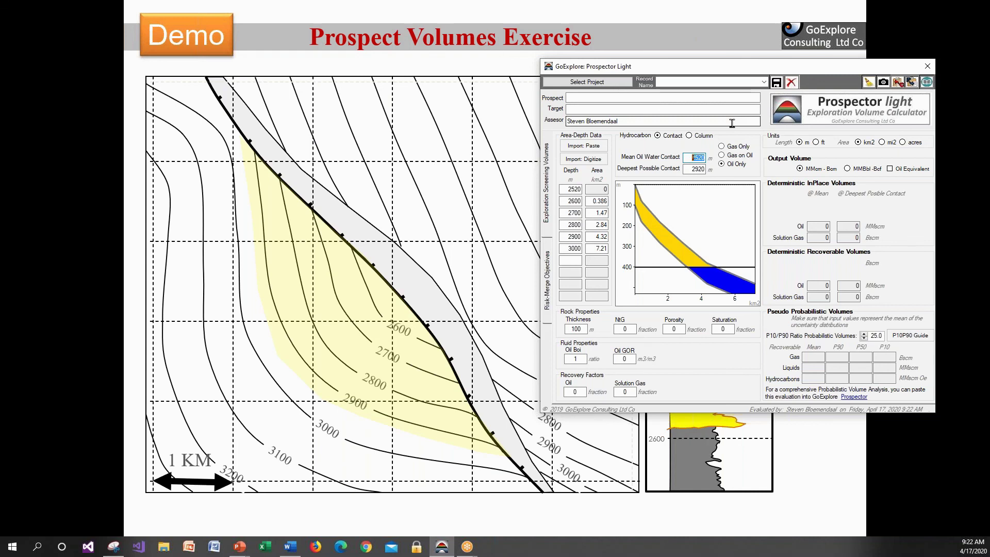
text(2720)
key(Tab)
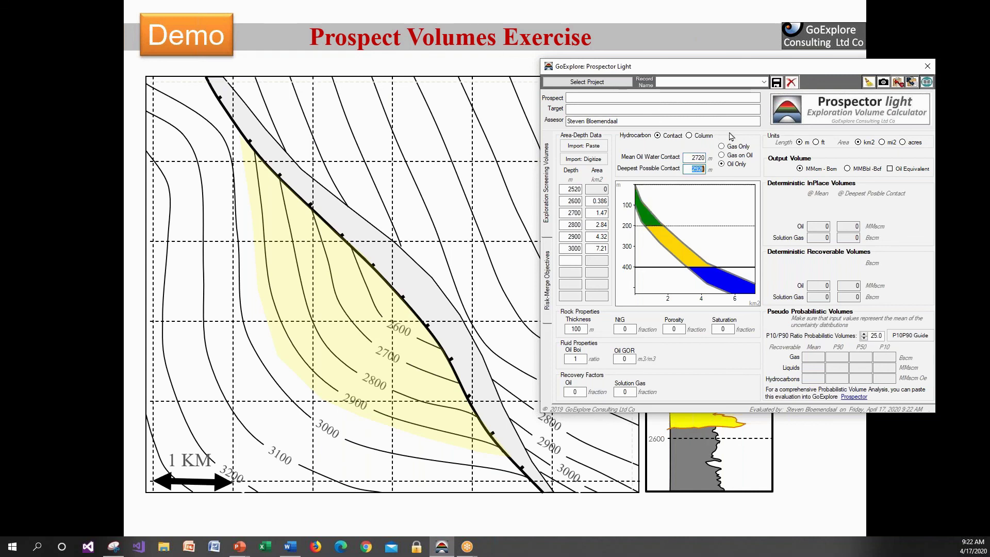
- Switch the hydrocarbon definition to column heights and back to contact depths
click(689, 136)
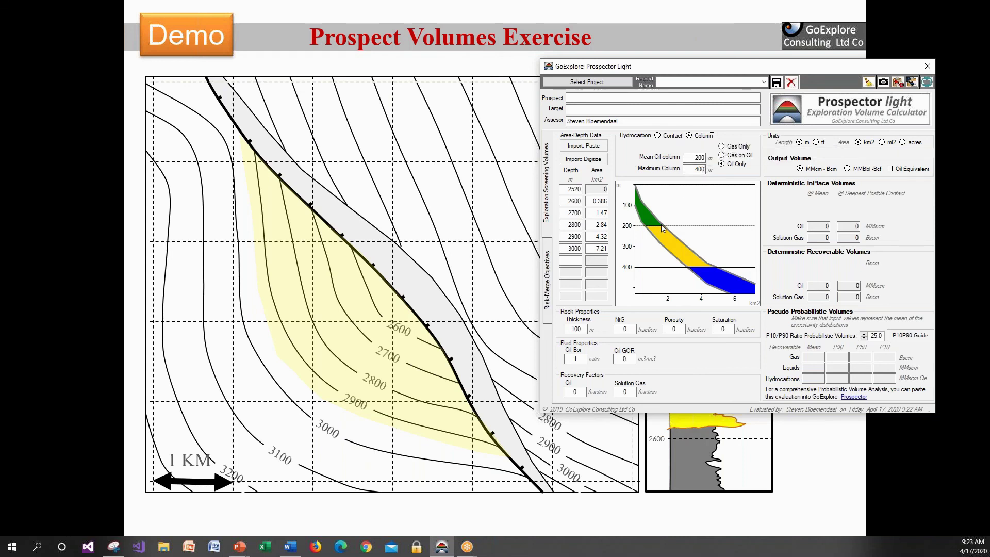
click(658, 136)
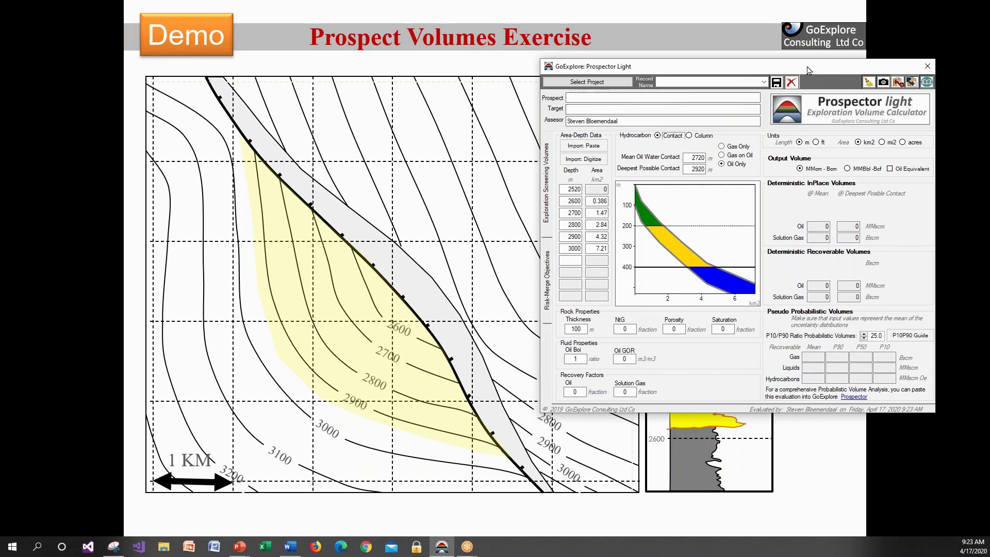
- Uncover the slide's assumptions and set net-to-gross to 1, porosity to 0.2 and saturation to 0.75
drag(805, 70, 724, 56)
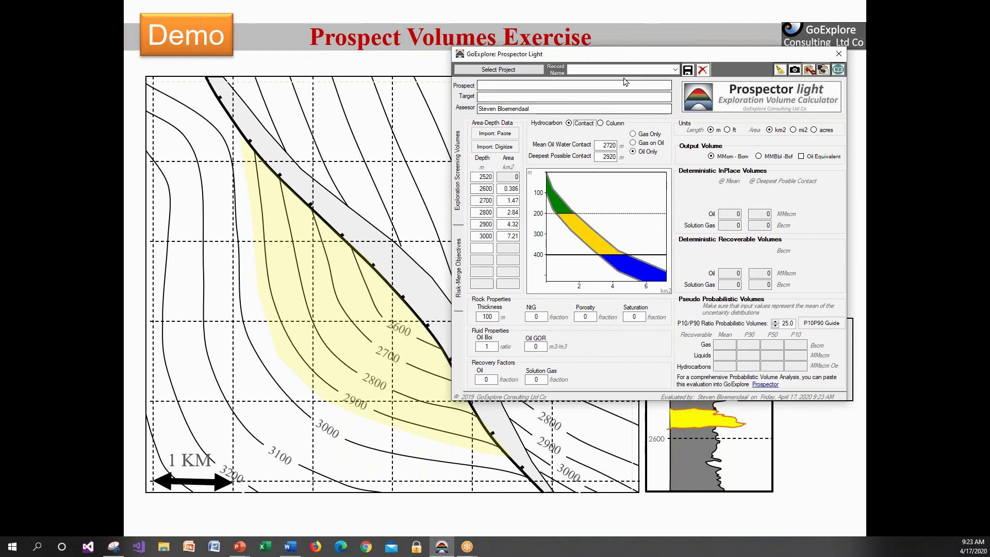
drag(660, 54, 395, 62)
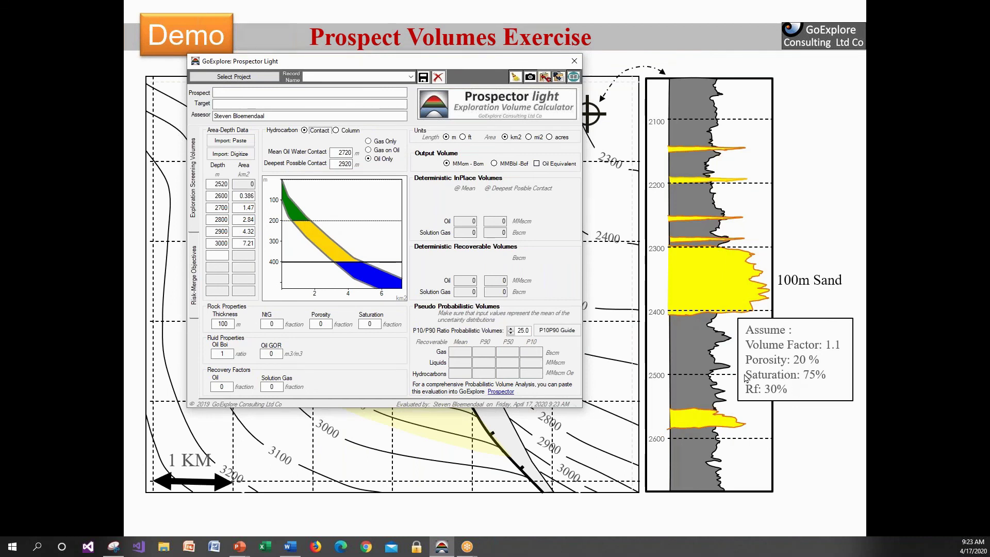
double_click(272, 324)
text(1)
double_click(320, 323)
key(BackSpace)
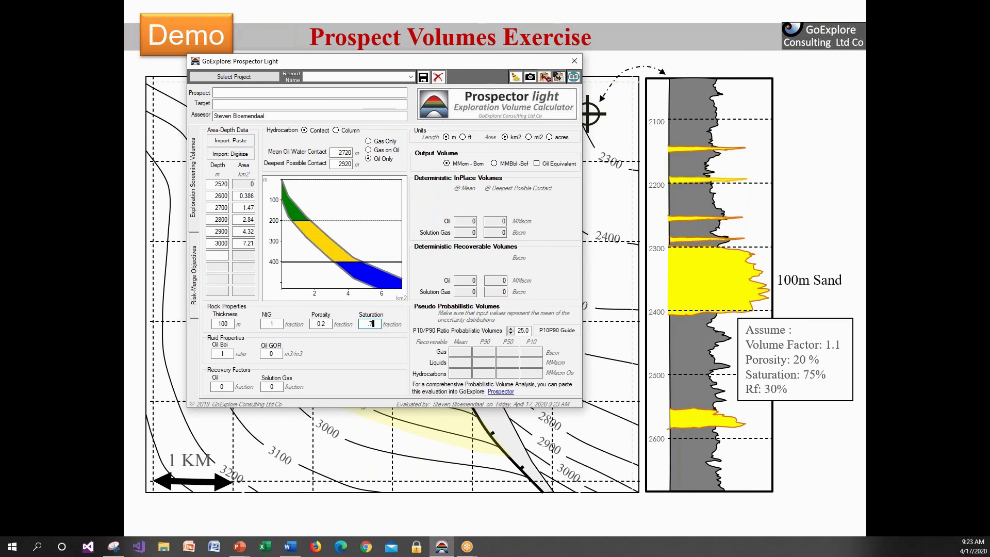
click(374, 324)
text(.75)
- Set the oil volume factor (Boi) to 1.1 and the output volume units to MMBbl-Bcf
double_click(225, 353)
key(BackSpace)
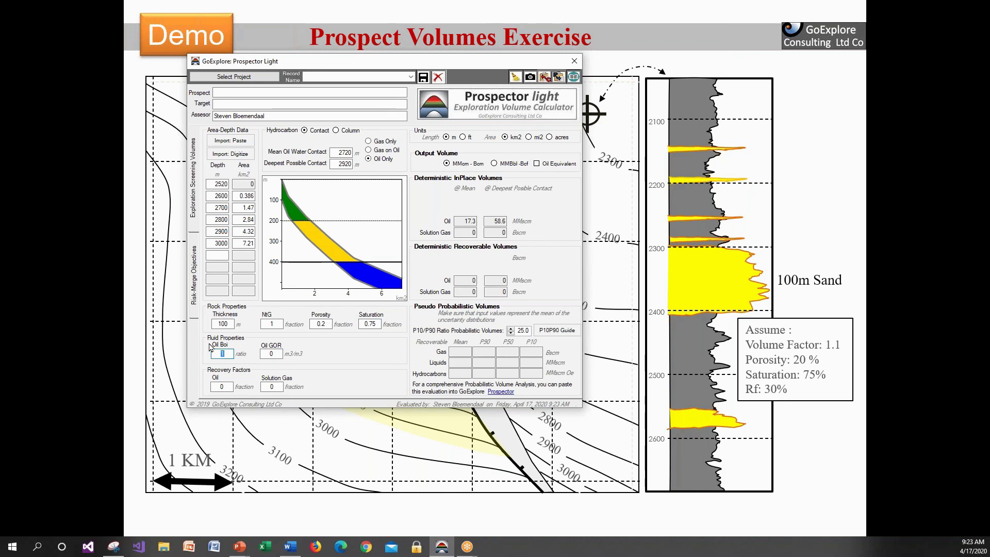
key(Tab)
click(495, 164)
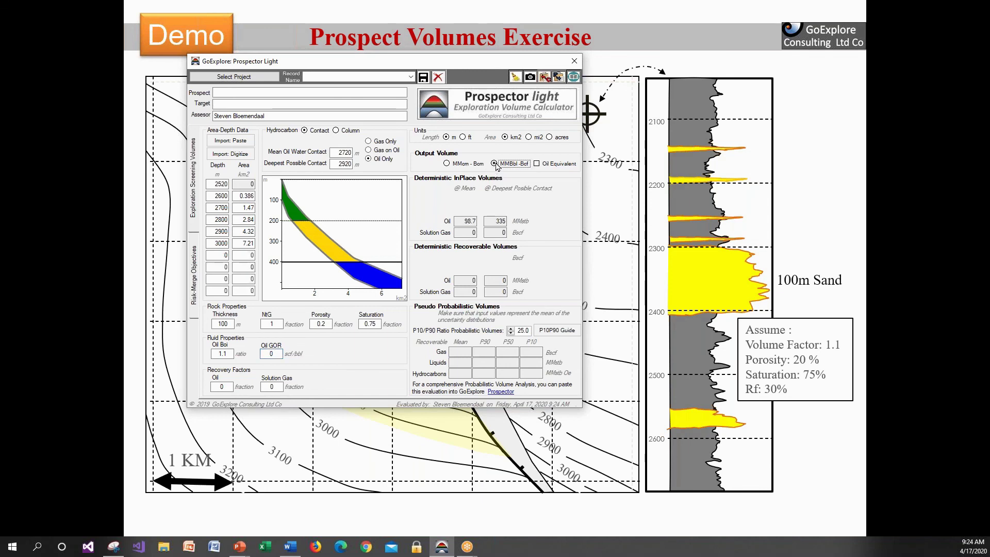
click(451, 165)
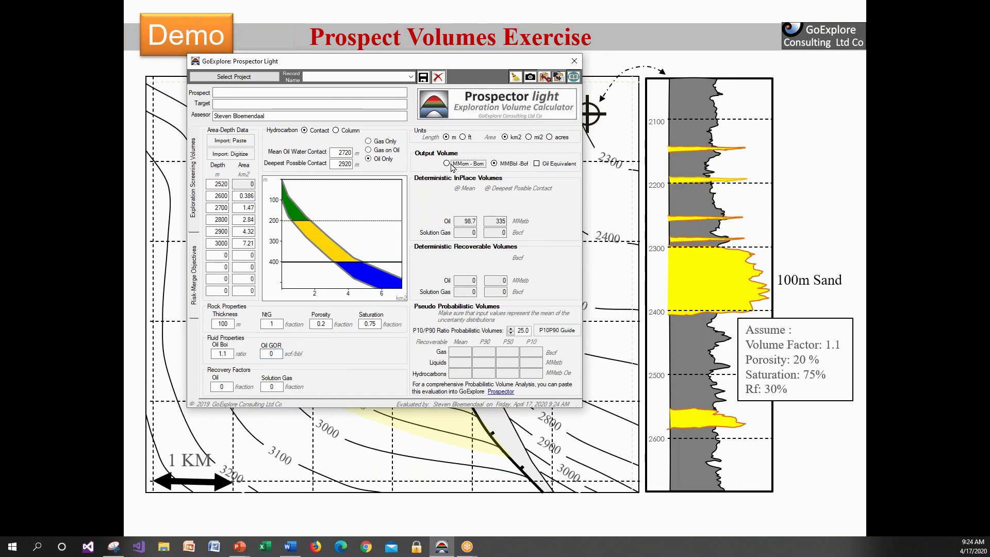
click(495, 164)
- Set the oil GOR to 500 scf/bbl and both the oil and solution gas recovery factors to 0.3
click(271, 353)
drag(271, 353, 281, 352)
text(500)
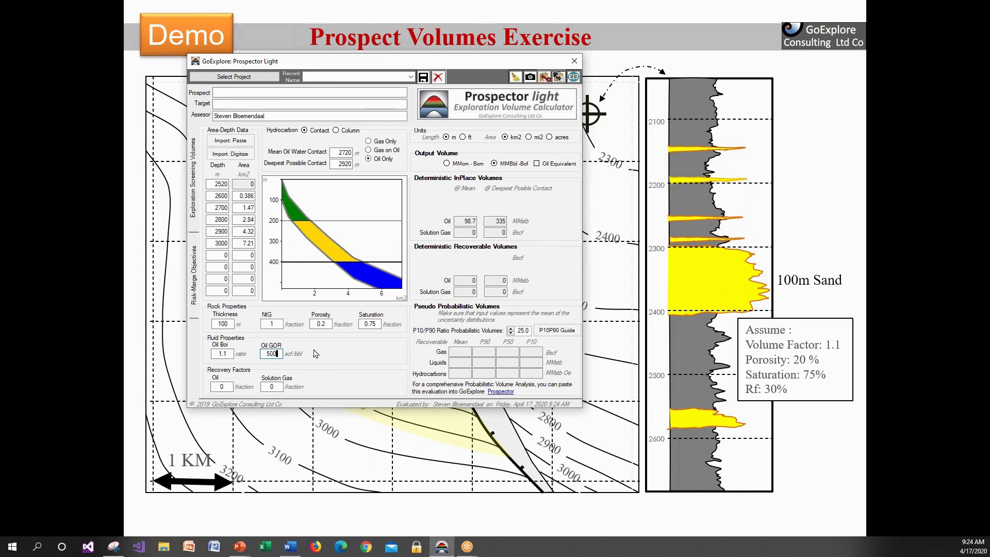
key(Tab)
text(.3)
click(276, 386)
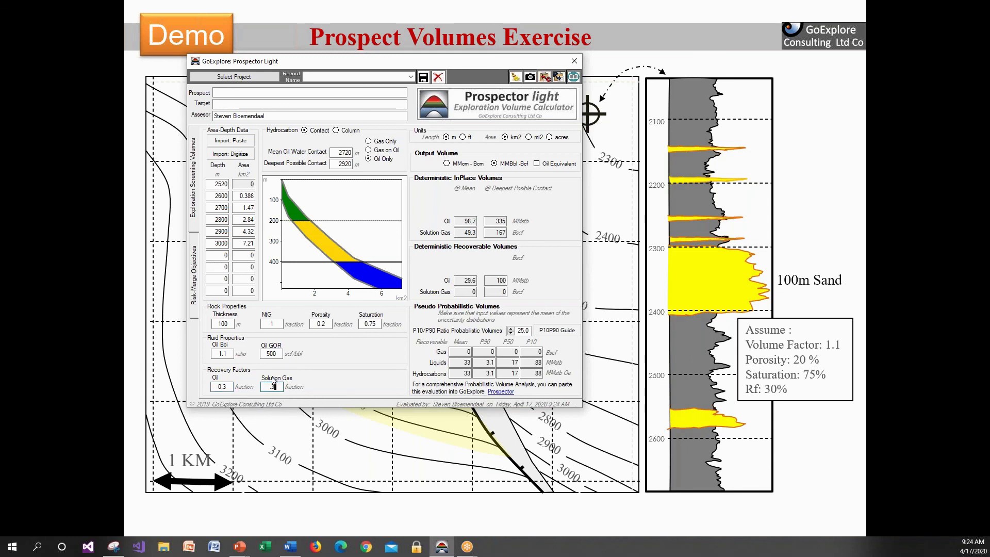
key(Tab)
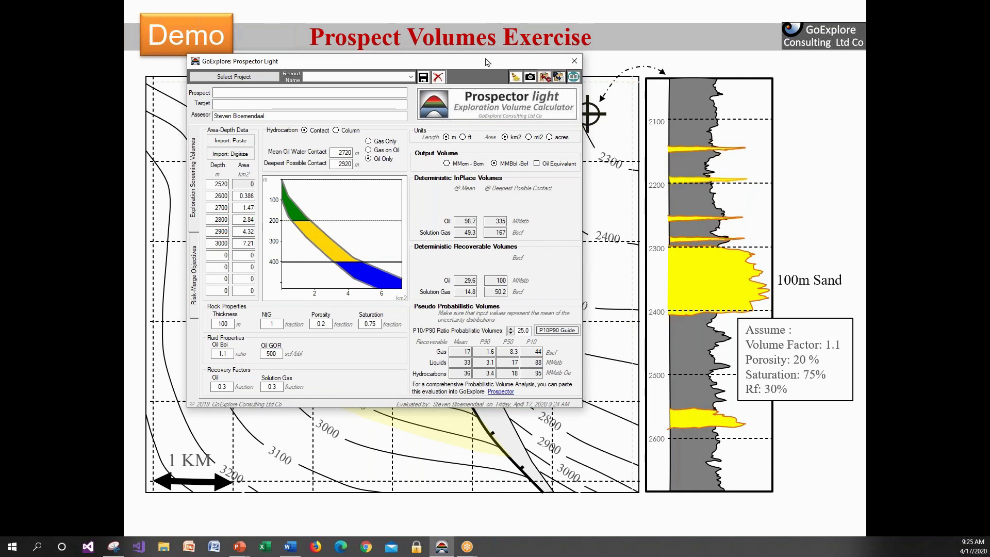
- In the P10/P90 ratio guide, set Hydrocarbon Column to Prospect Analysis, Large Uncertainty and Hydrocarbon Phase to Calibrated Basin Model
drag(487, 62, 532, 58)
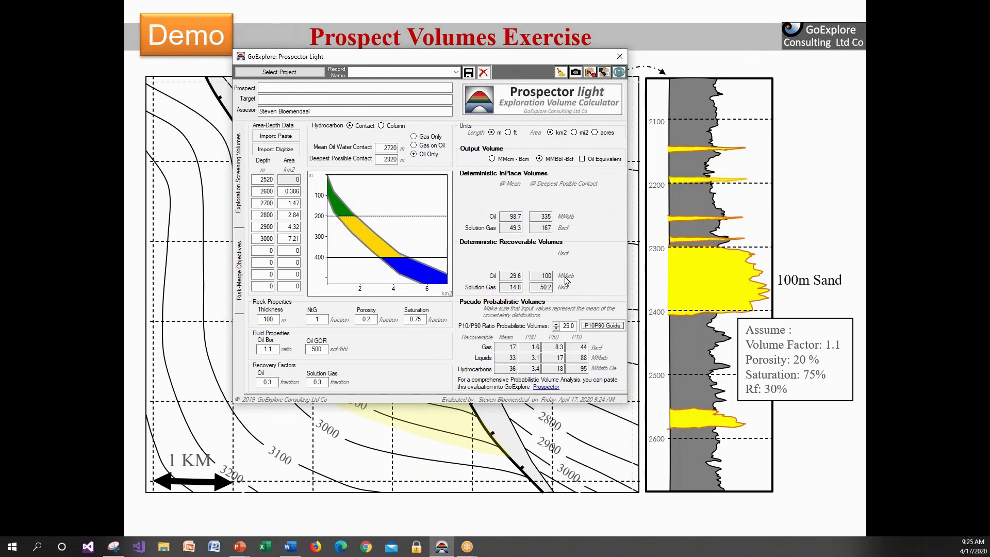
click(607, 329)
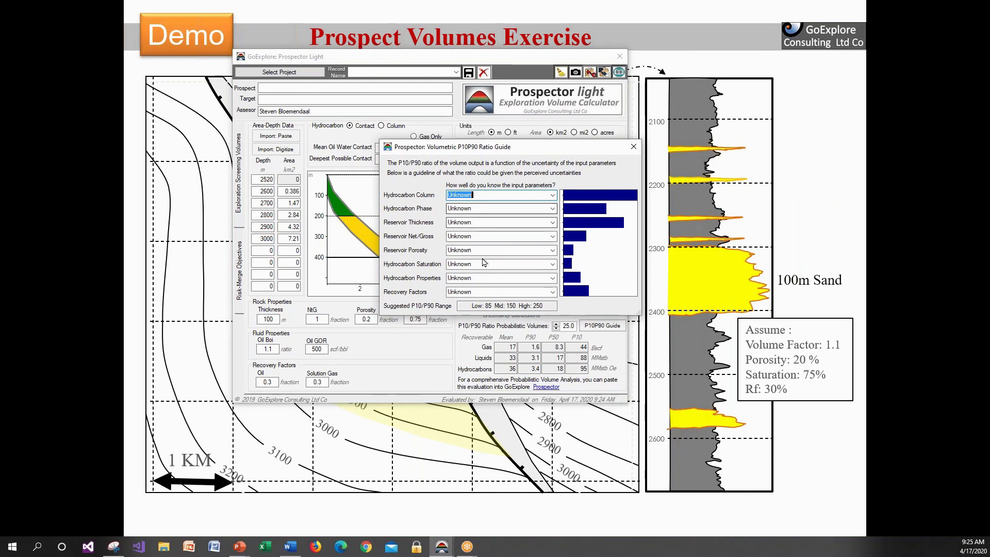
click(552, 196)
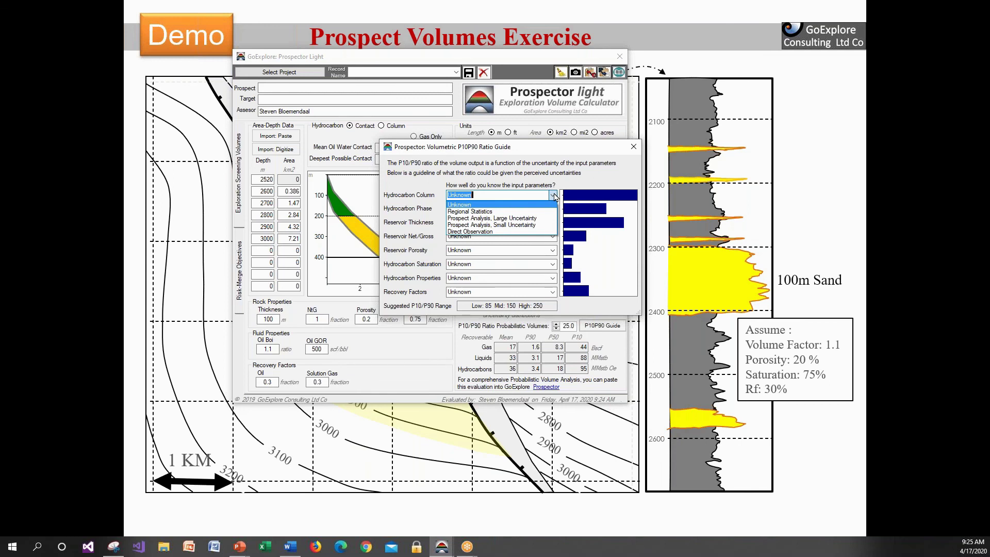
click(539, 219)
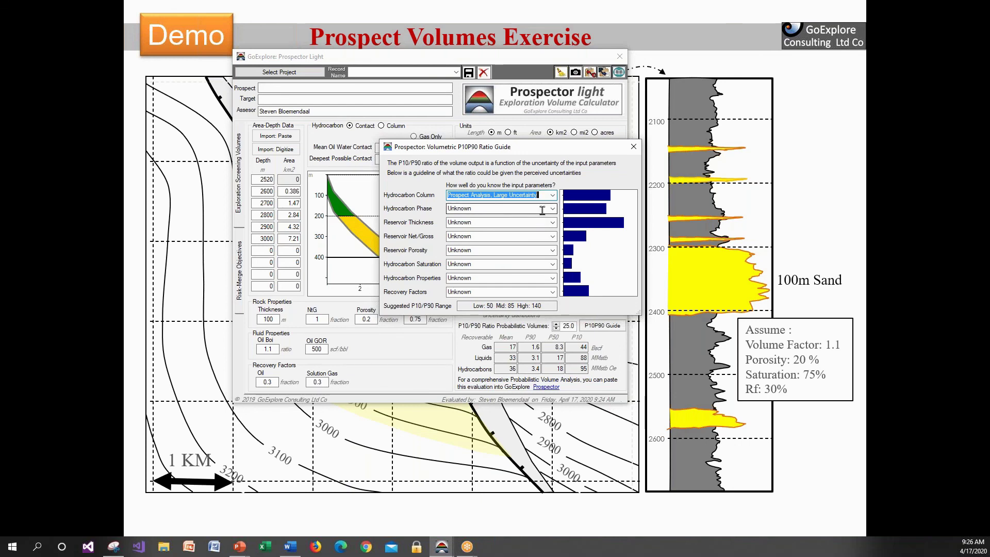
click(552, 208)
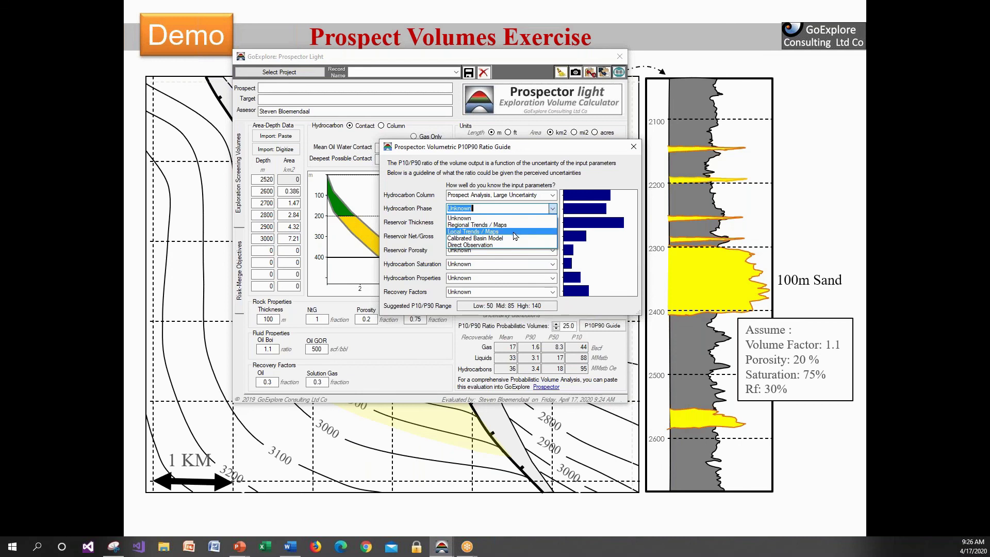
click(496, 238)
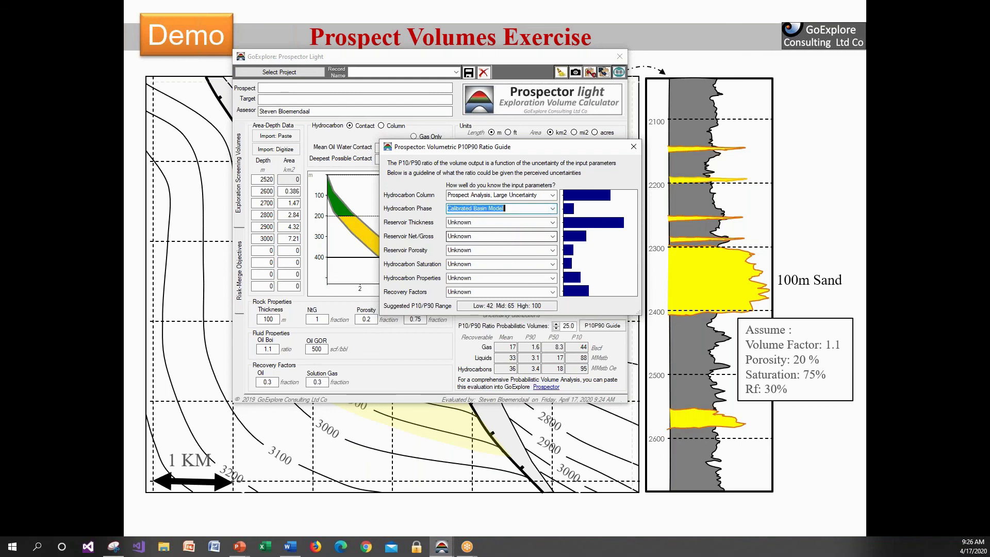
- In the P10/P90 ratio guide, set Hydrocarbon Phase to Direct Observation and Reservoir Thickness to Direct Correlation
click(546, 210)
click(547, 223)
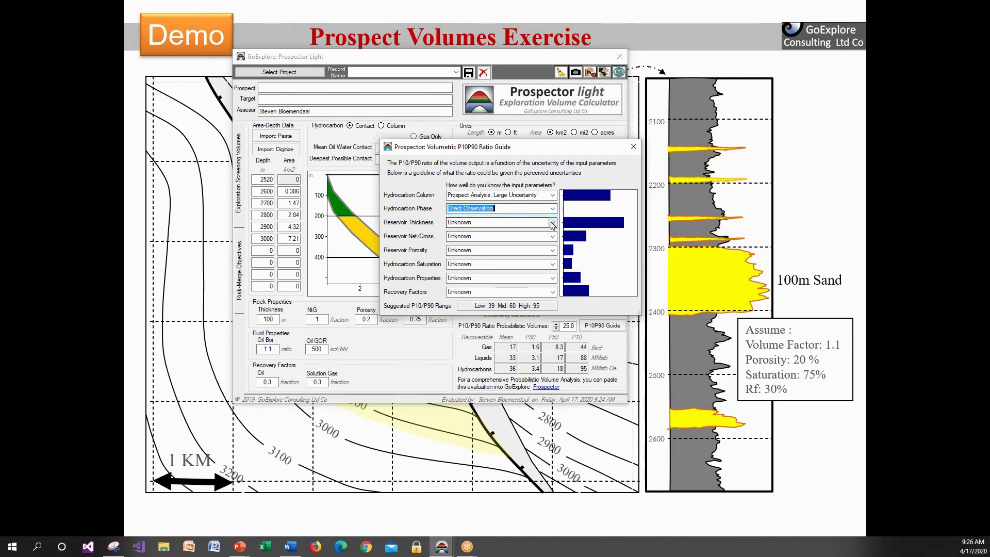
click(552, 222)
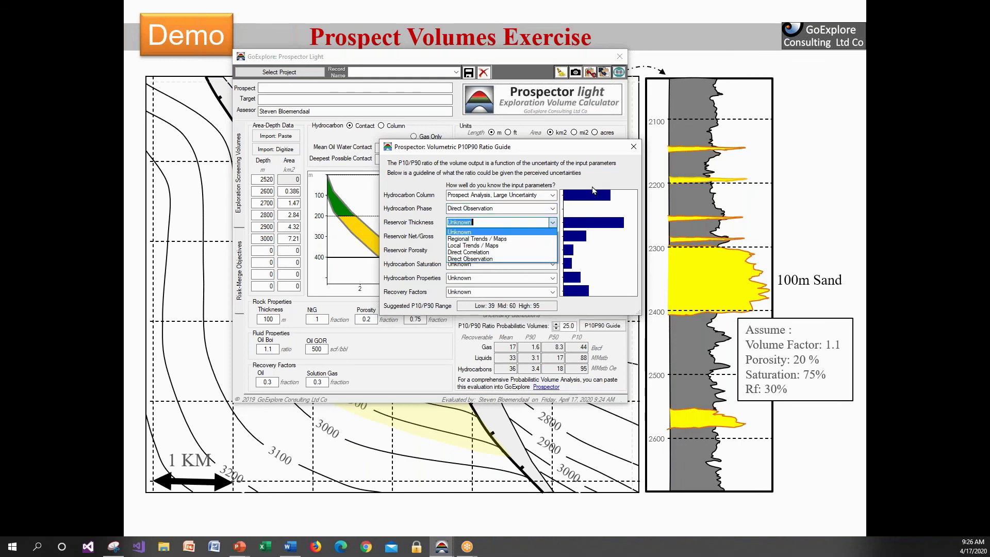
click(499, 253)
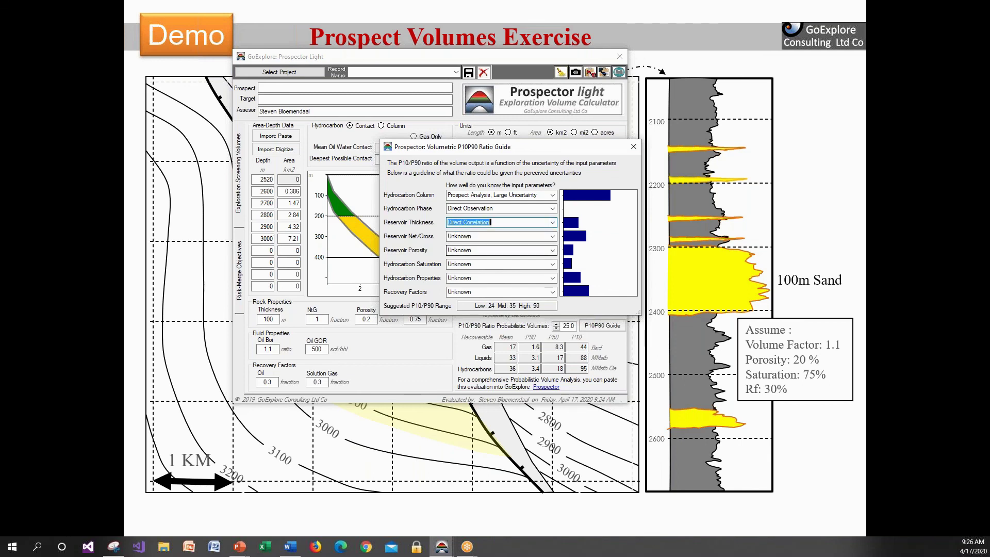
- Set both Reservoir Net/Gross and Reservoir Porosity to Direct Correlation in the ratio guide
click(552, 236)
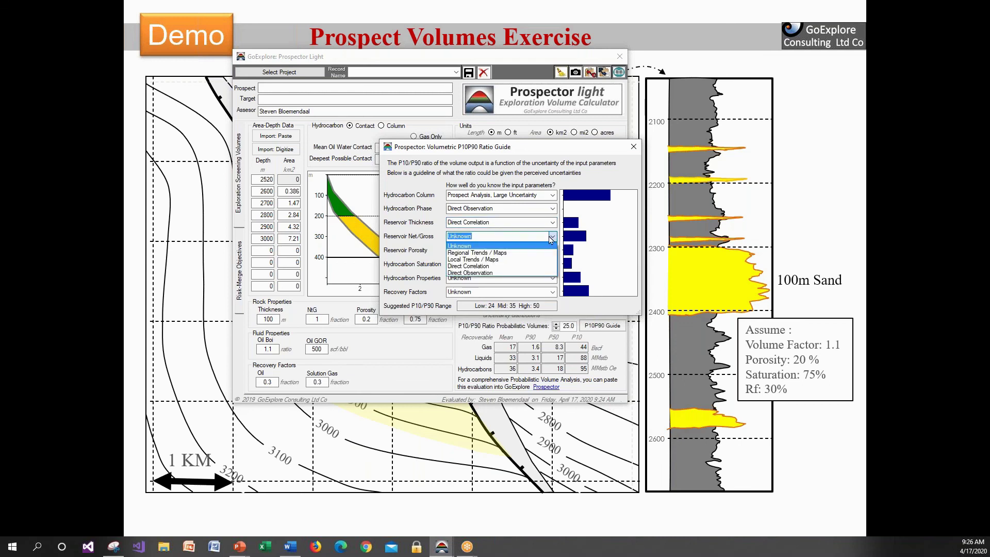
click(549, 266)
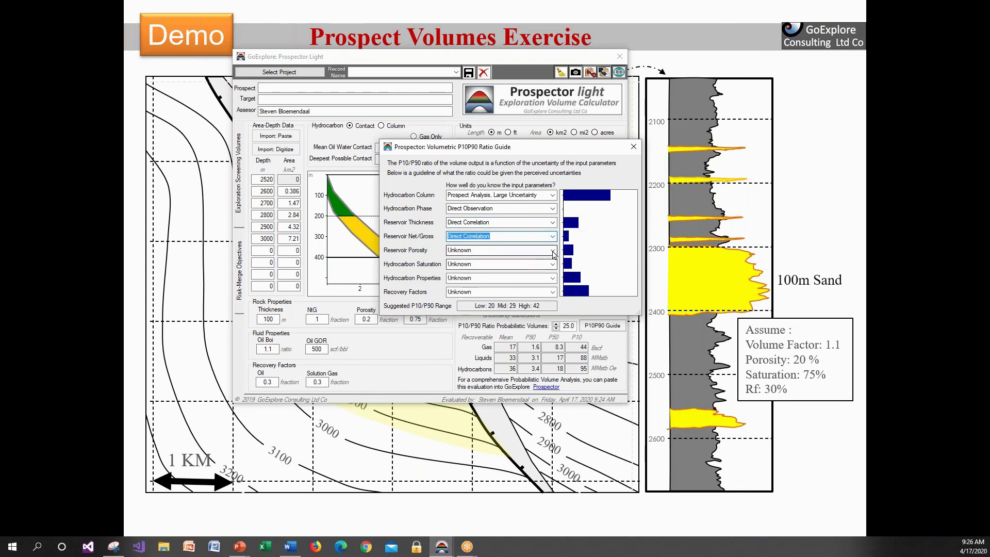
click(552, 250)
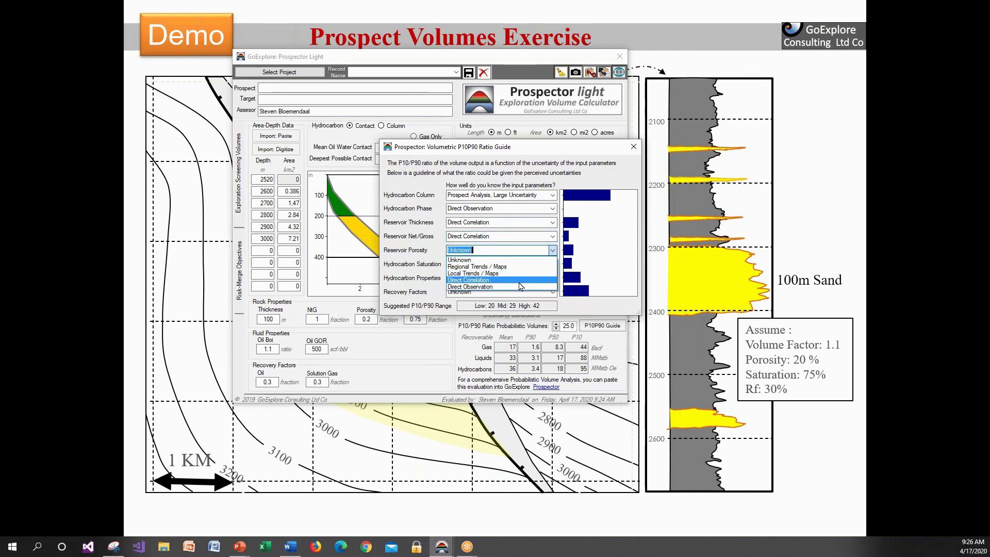
click(520, 281)
- Set Hydrocarbon Saturation, Hydrocarbon Properties and Recovery Factors to Local Trends / Maps in the ratio guide
click(552, 264)
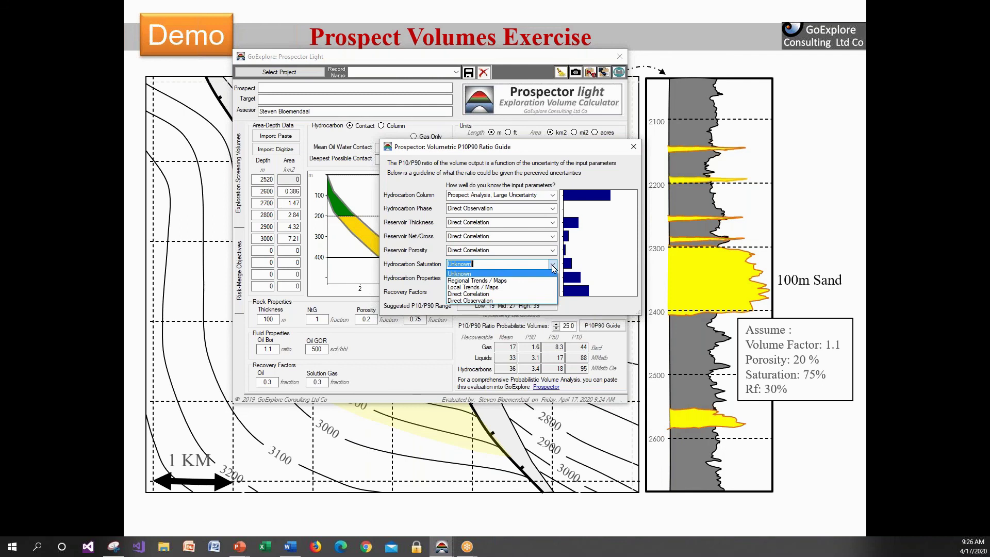
click(522, 293)
click(552, 279)
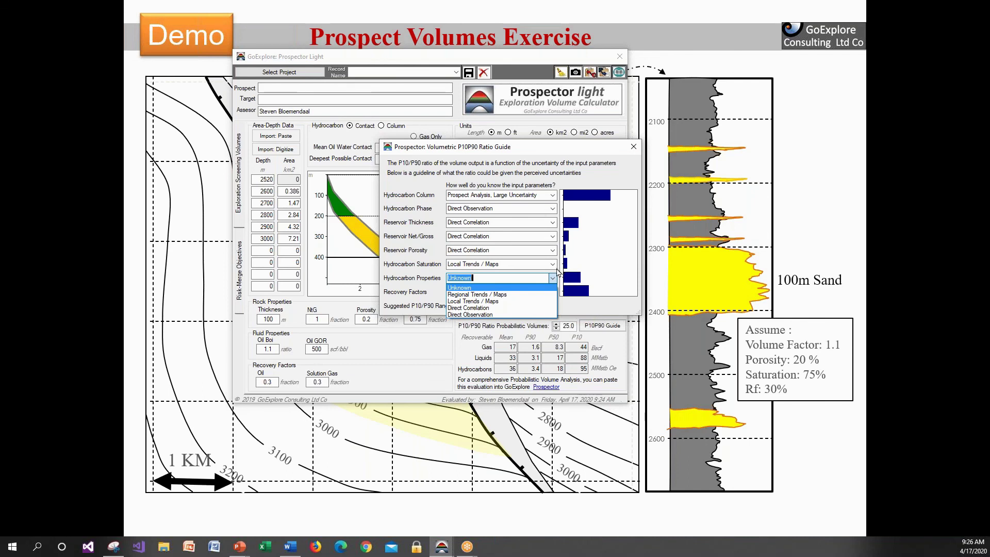
click(536, 301)
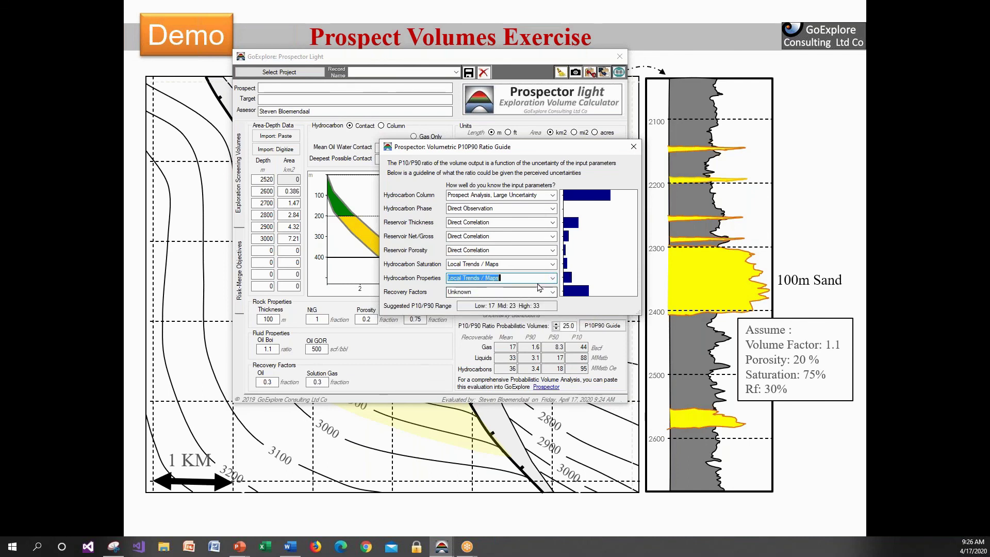
click(553, 293)
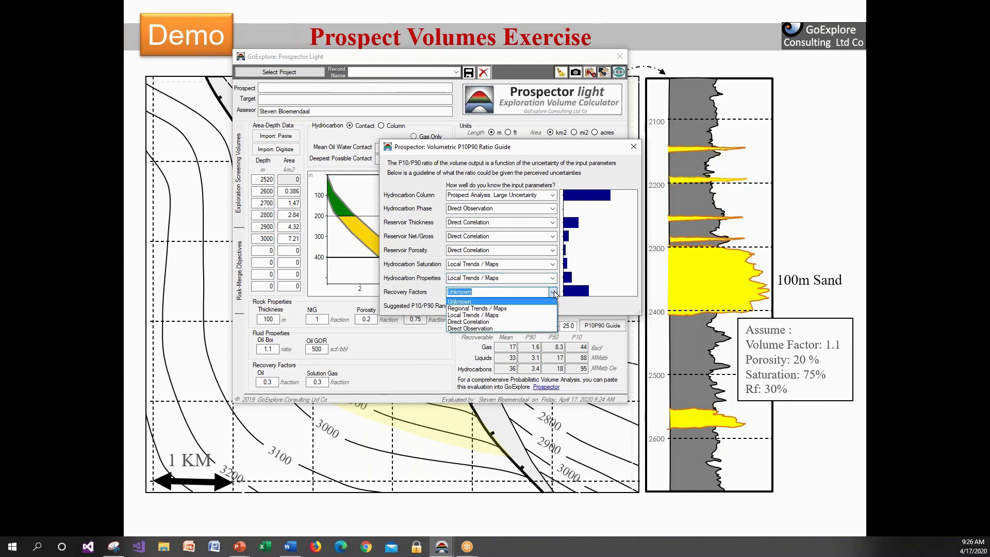
click(514, 316)
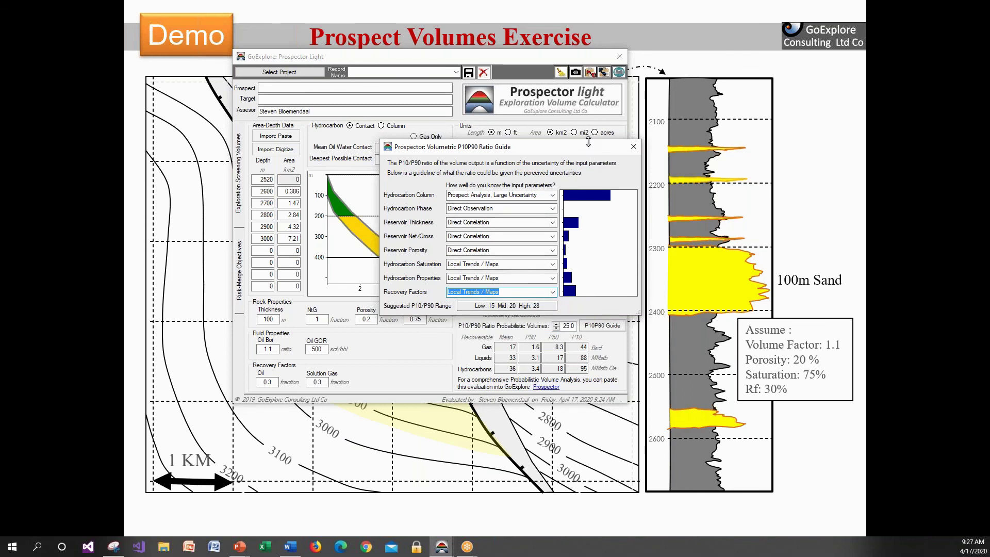
- Close the P10/P90 ratio guide and set the P10/P90 ratio for the probabilistic volumes to 20
drag(587, 149, 568, 118)
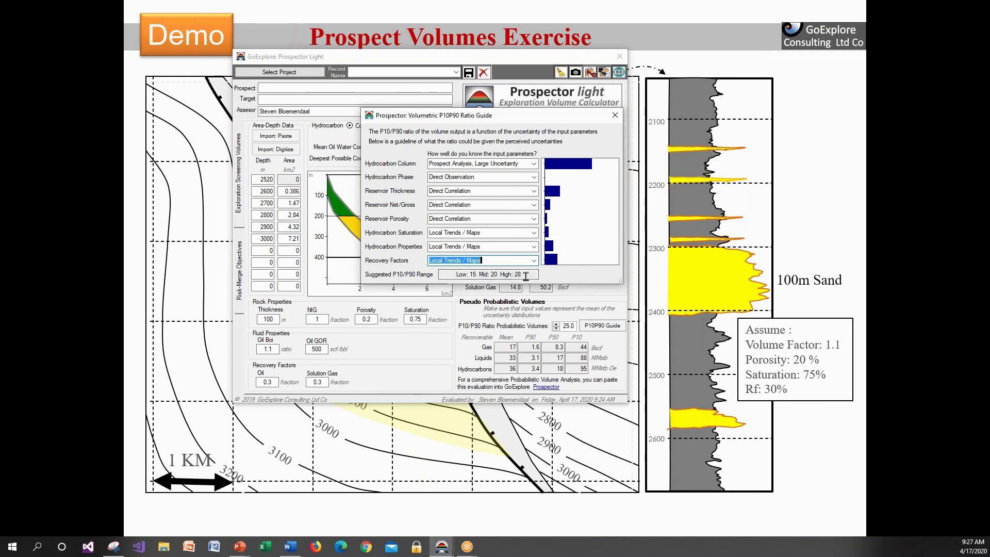
click(614, 117)
drag(574, 325, 560, 323)
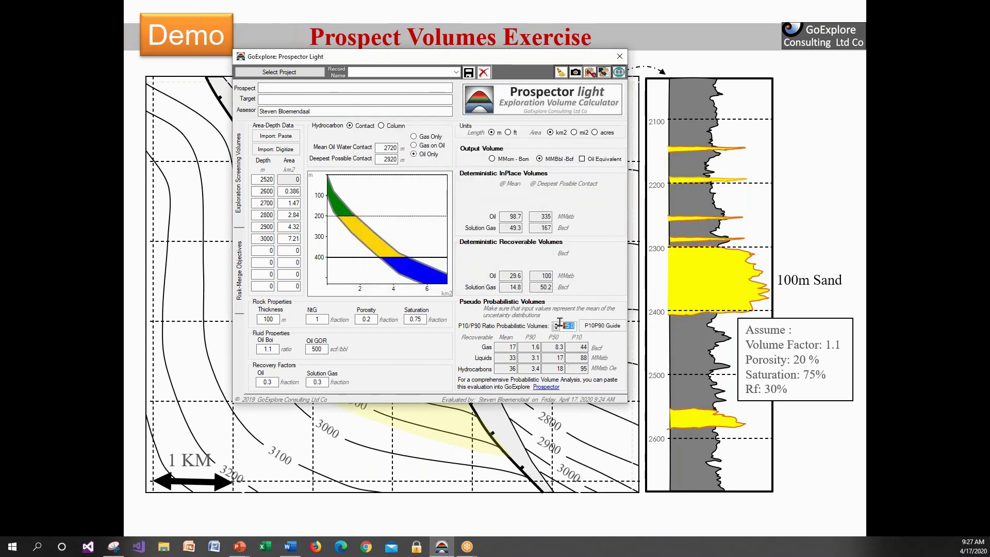
text(20)
key(Tab)
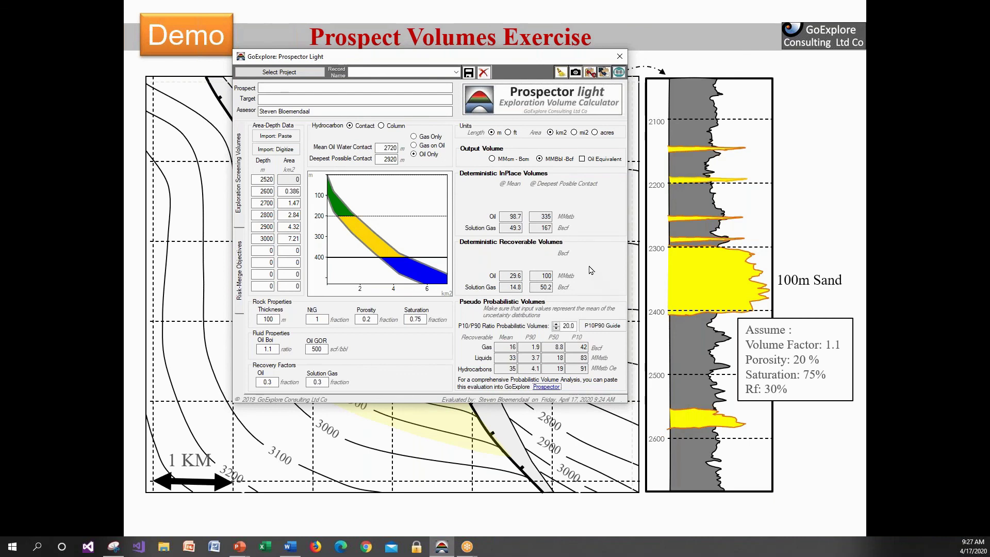